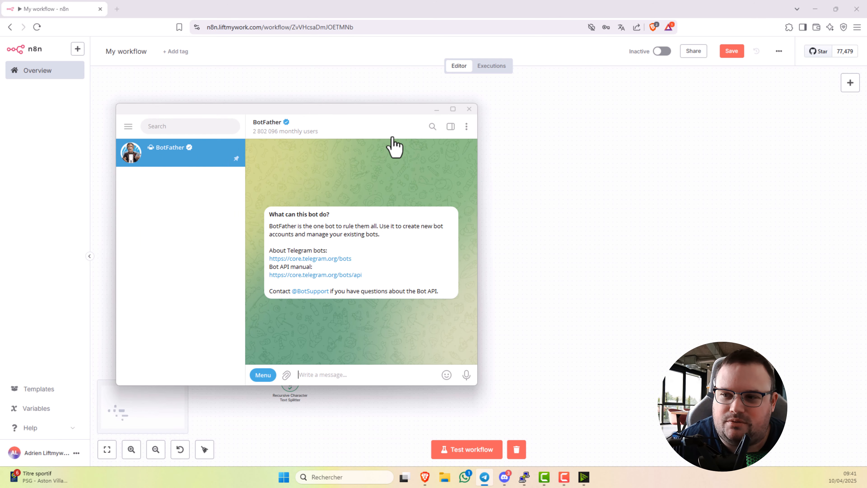
# - Request a new bot from BotFather with /newbot and give it the name Liftmywork
pyautogui.click(453, 113)
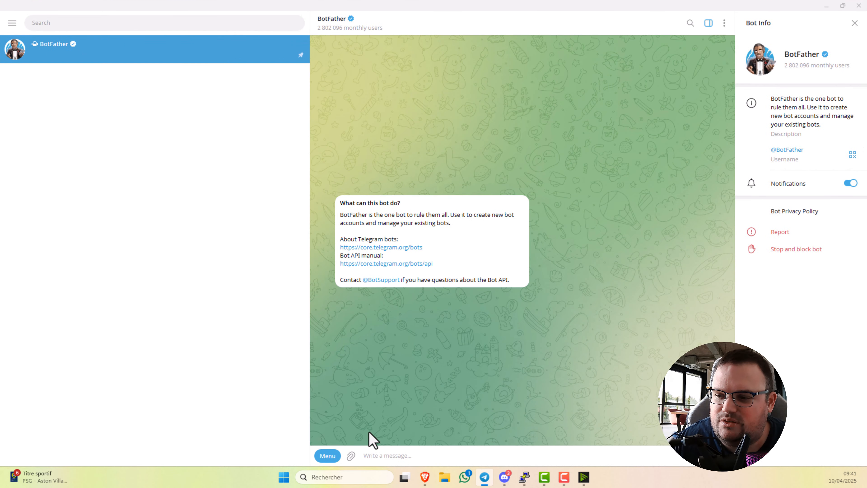
pyautogui.moveTo(357, 460)
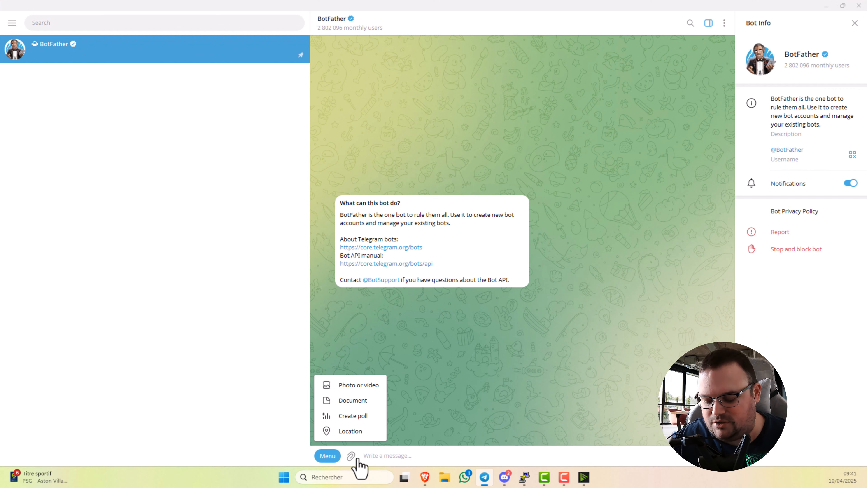
pyautogui.write('/')
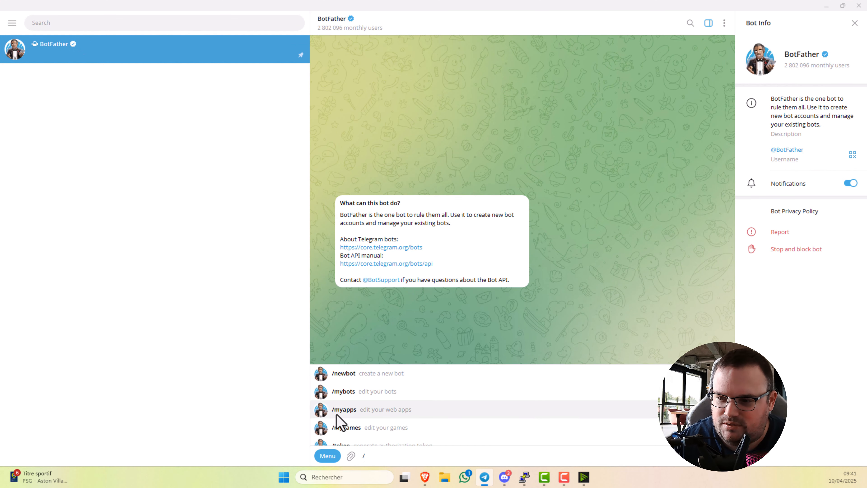
pyautogui.click(353, 378)
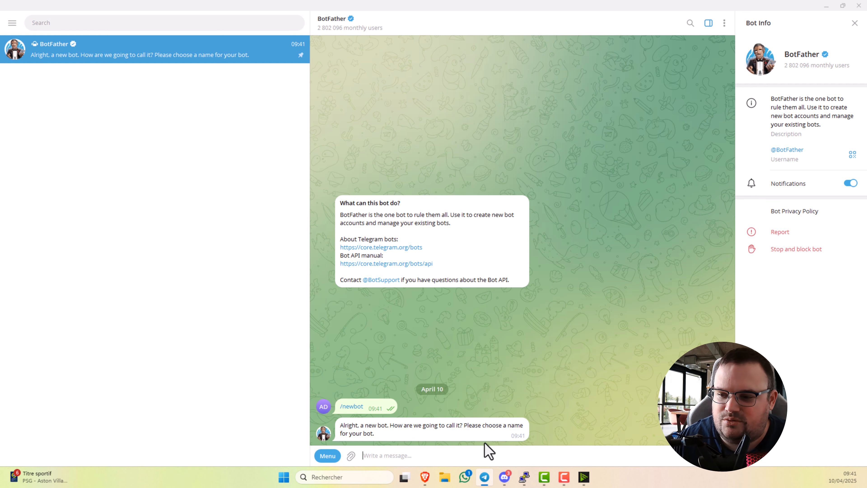
pyautogui.write('IIFTMYWO')
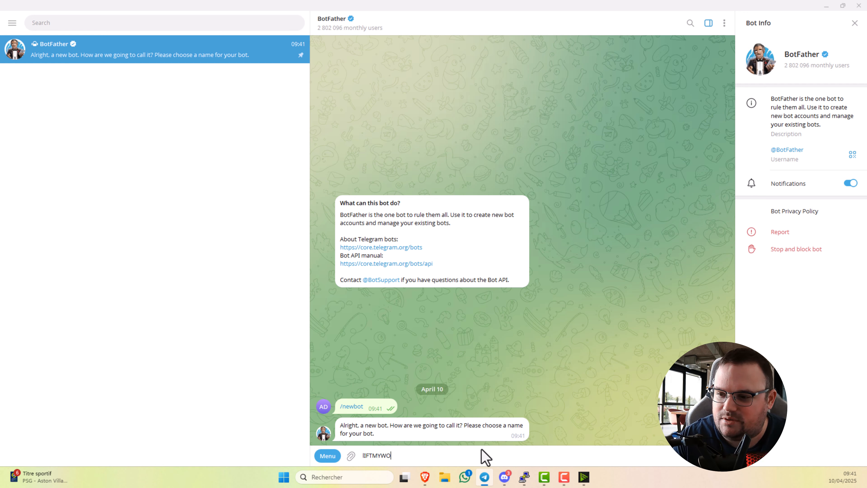
pyautogui.write('Liftmywork')
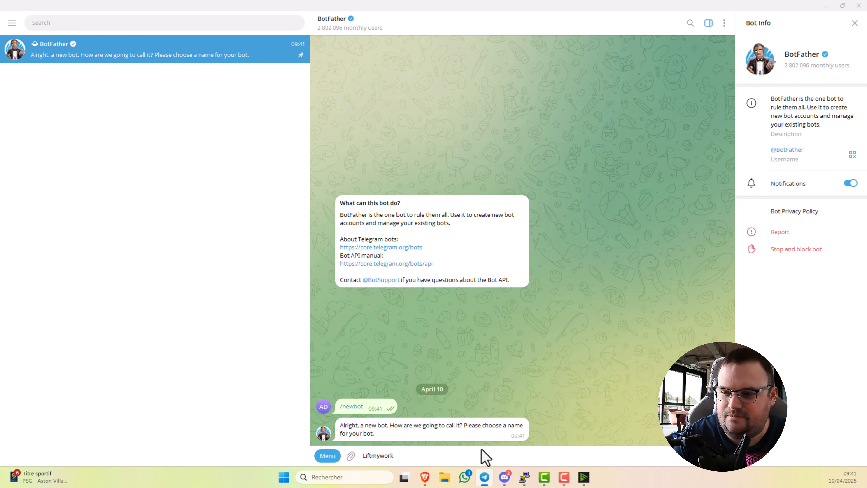
pyautogui.press('Return')
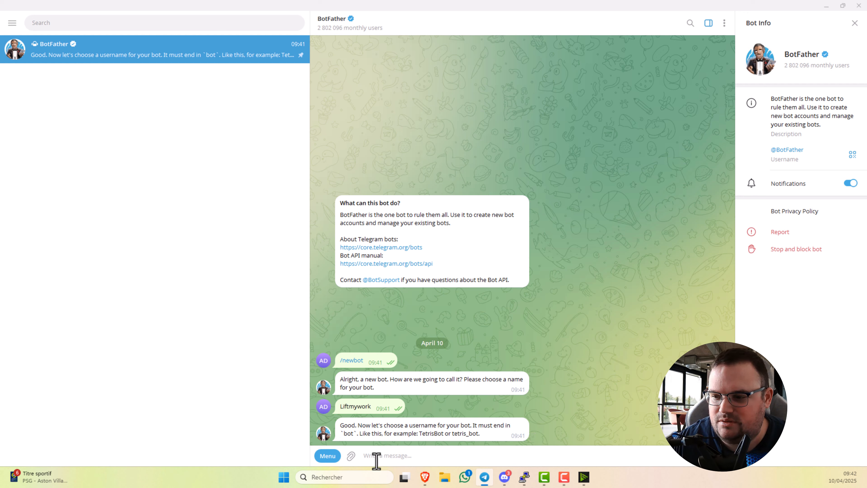
# - Submit Liftmywork_bot as the new bot's username
pyautogui.write('Liftmywork_bo')
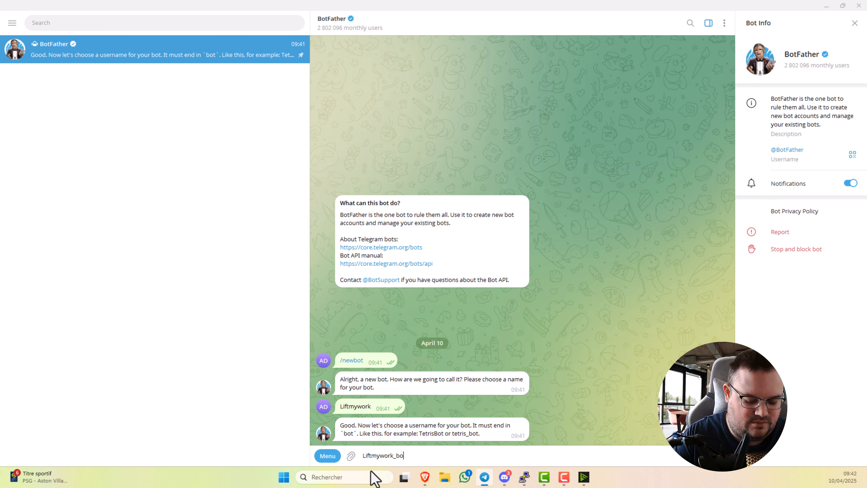
pyautogui.write('t')
pyautogui.press('Return')
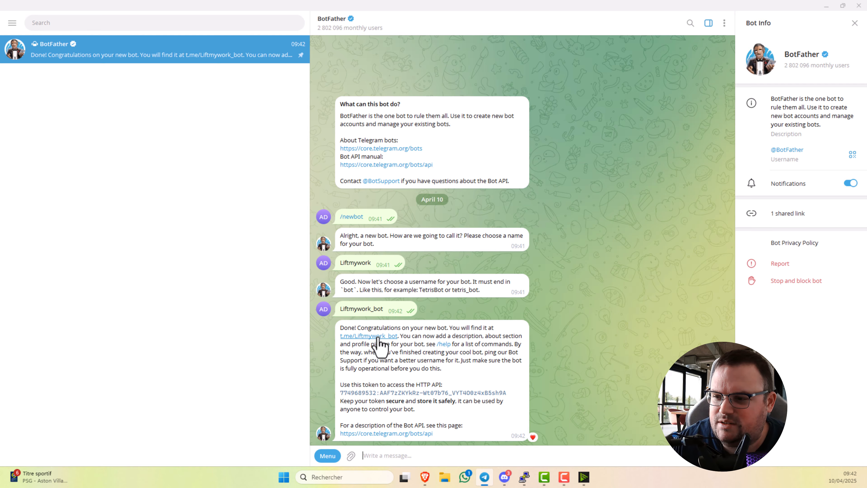
# - Start a chat with the new Liftmywork bot and copy its HTTP API token from the BotFather conversation
pyautogui.click(369, 336)
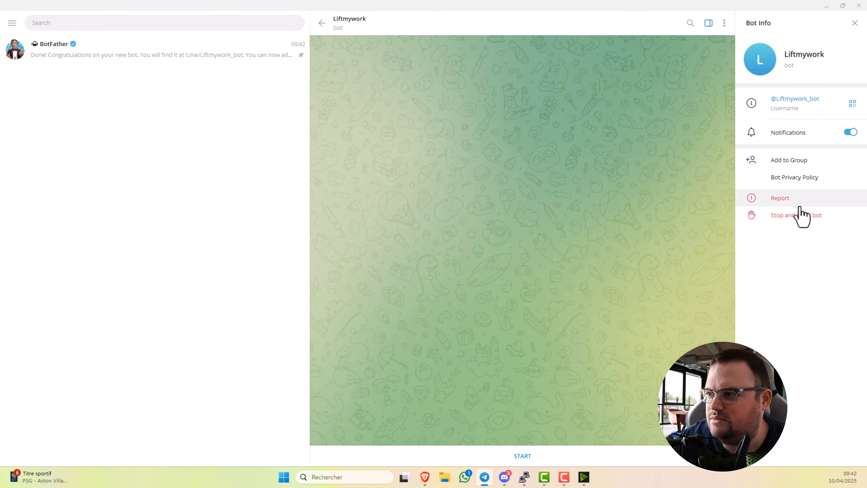
pyautogui.click(522, 459)
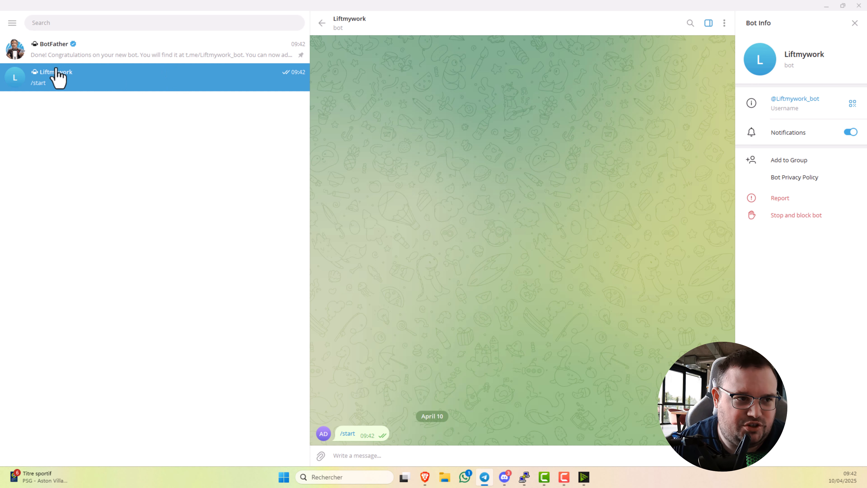
pyautogui.click(104, 55)
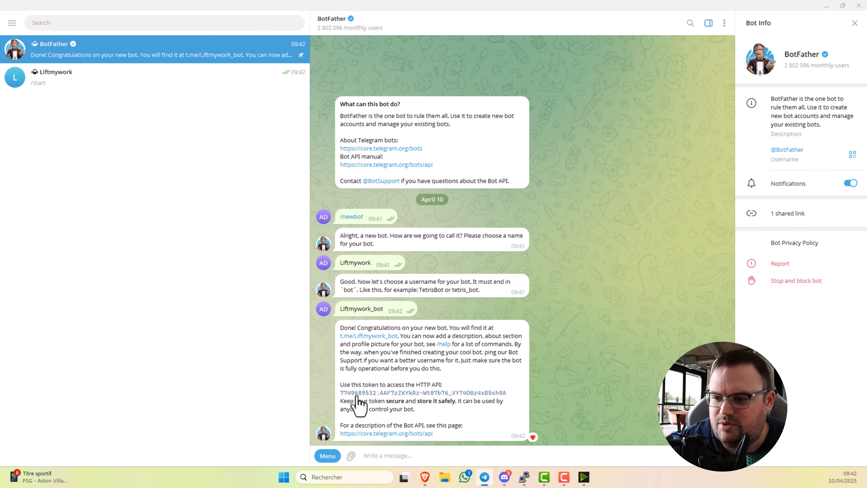
pyautogui.click(471, 393)
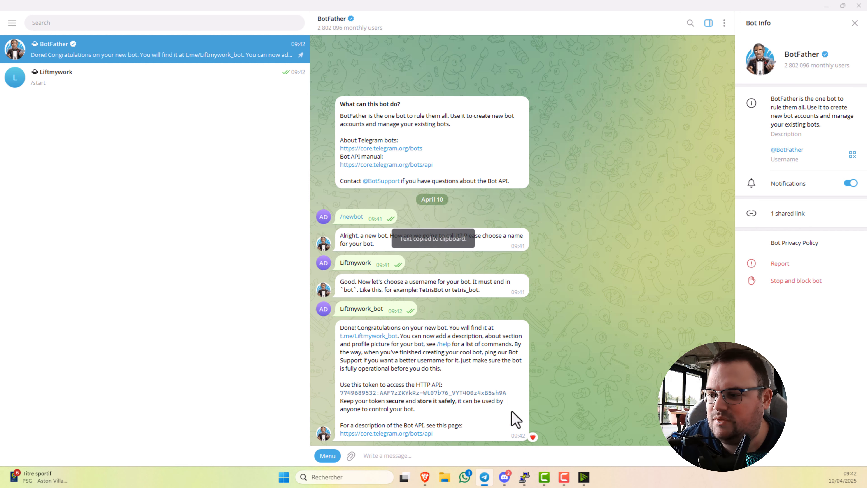
# - Switch to the n8n workflow and add a Telegram trigger that fires on message
pyautogui.click(826, 6)
pyautogui.moveTo(243, 165); pyautogui.dragTo(323, 180)
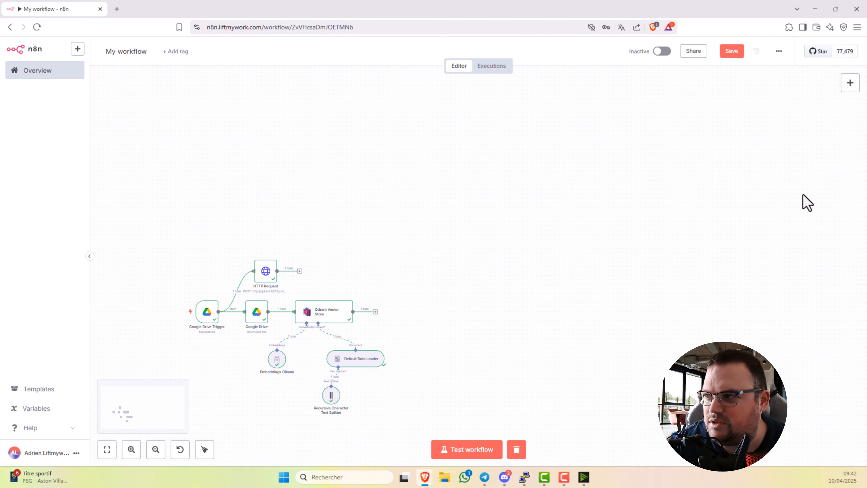
pyautogui.click(850, 83)
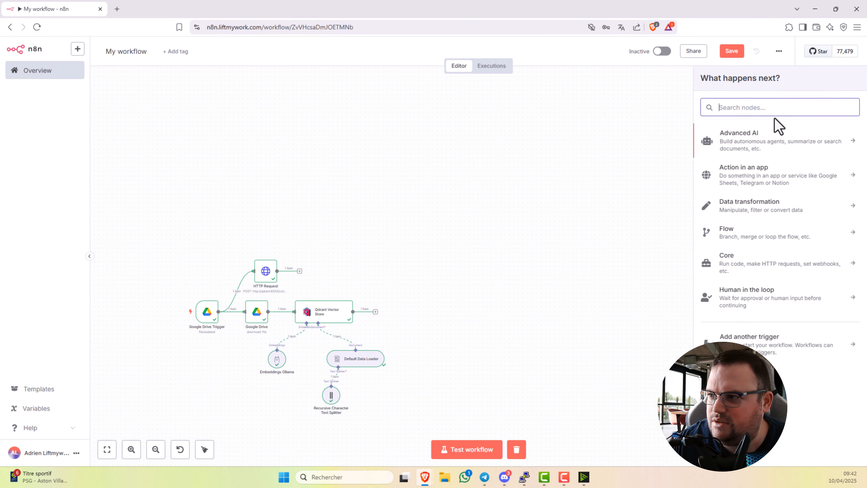
pyautogui.write('tele')
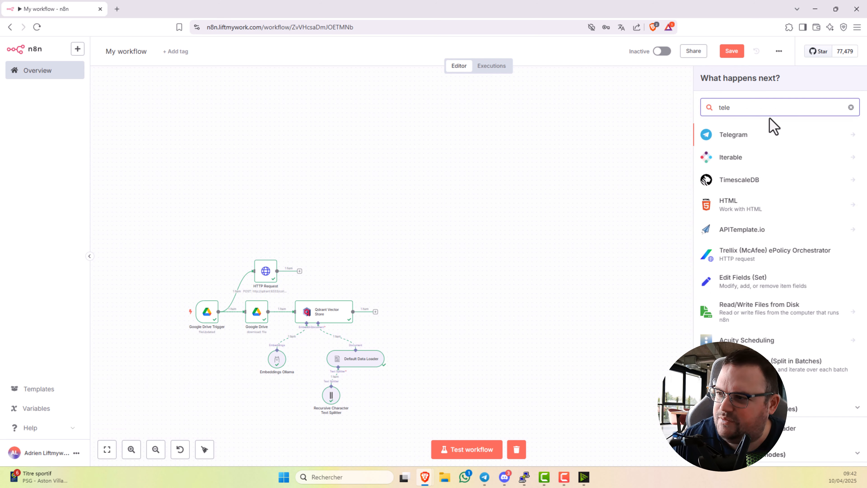
pyautogui.click(739, 137)
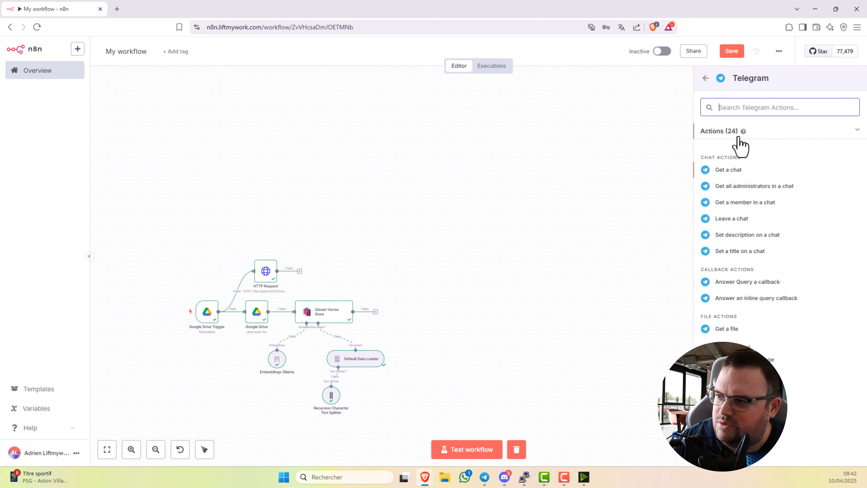
pyautogui.scroll(-6, 741, 252)
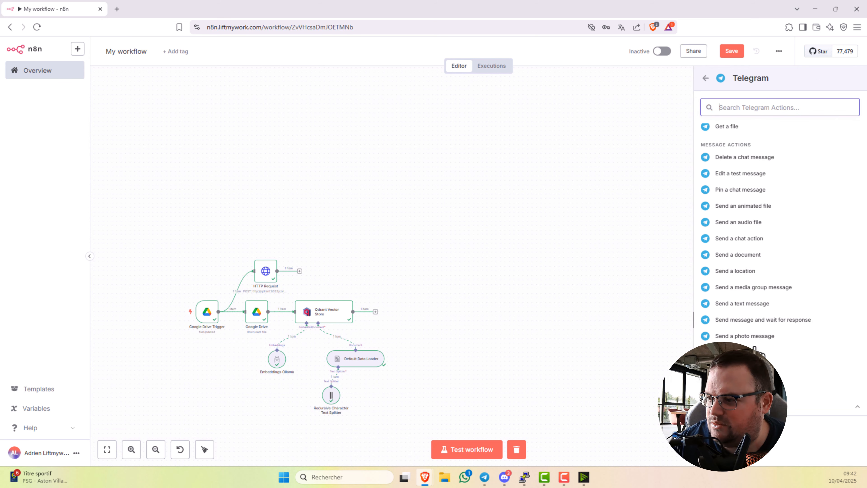
pyautogui.scroll(-4, 710, 339)
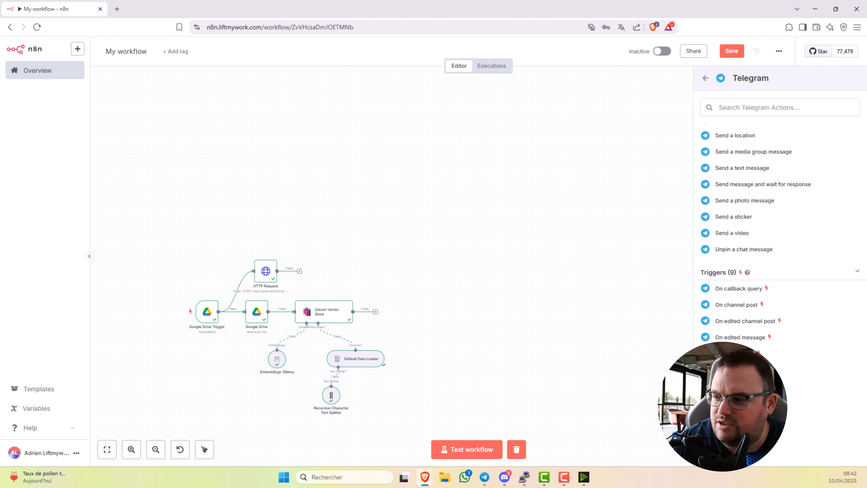
pyautogui.click(731, 371)
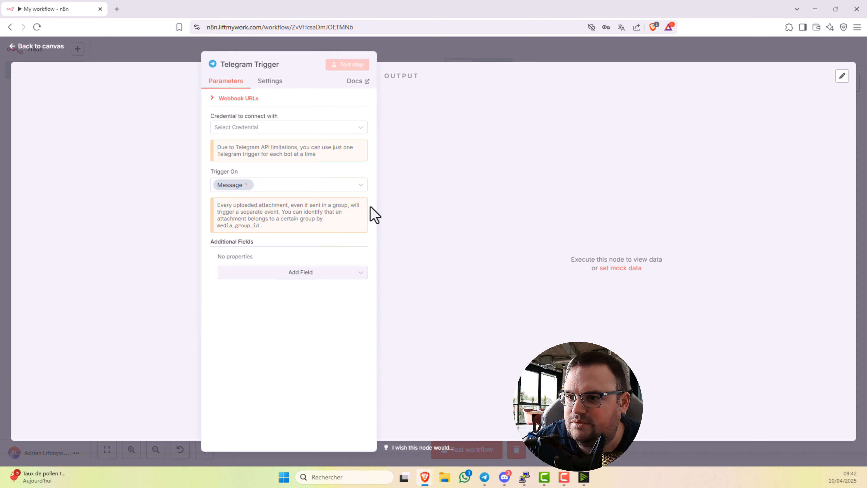
# - Create a Telegram API credential for the trigger by pasting the bot's access token, save it, and return to the canvas
pyautogui.click(252, 132)
pyautogui.click(244, 159)
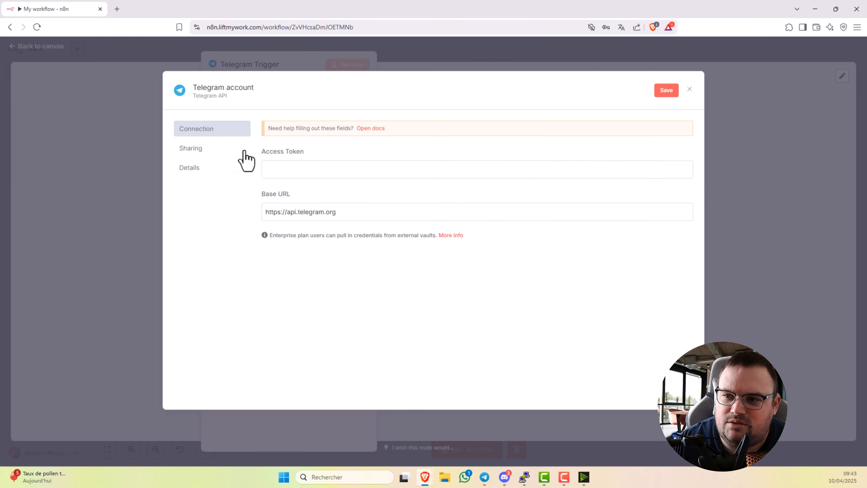
pyautogui.click(277, 172)
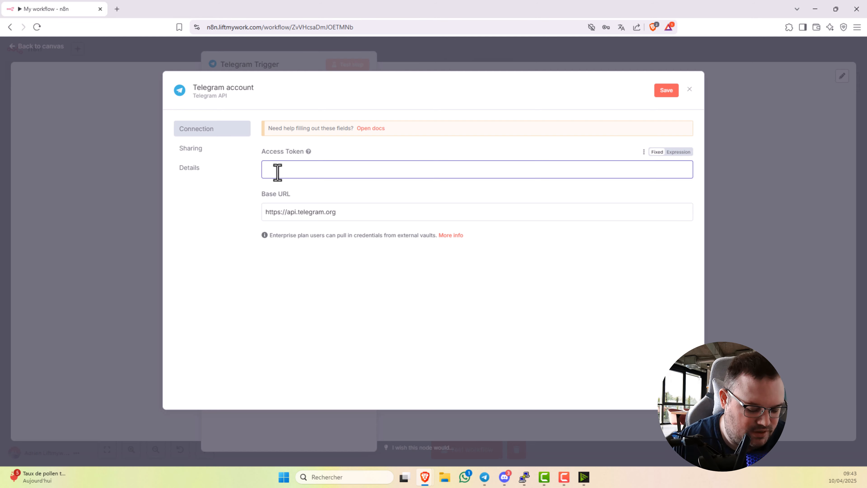
pyautogui.hotkey('ctrl', 'v')
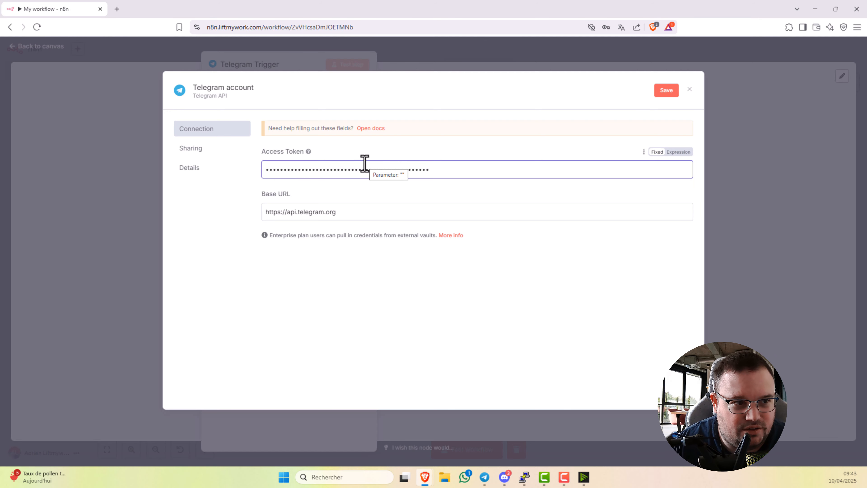
pyautogui.click(661, 91)
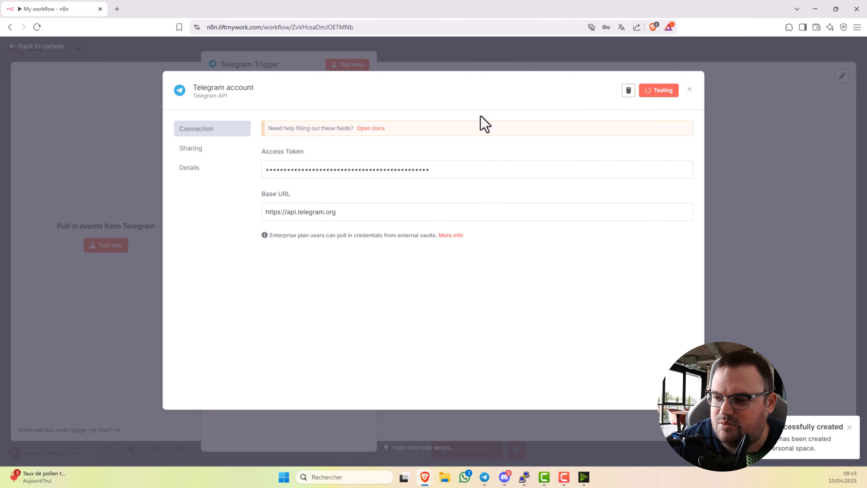
pyautogui.click(413, 61)
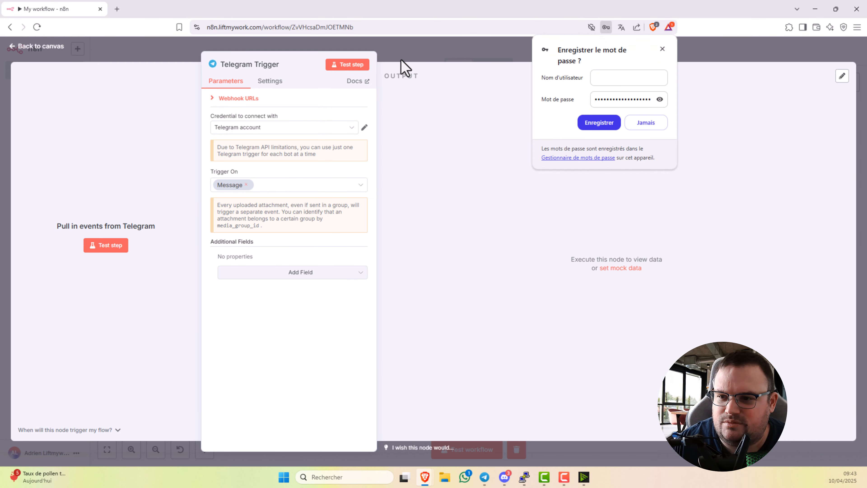
pyautogui.press('Escape')
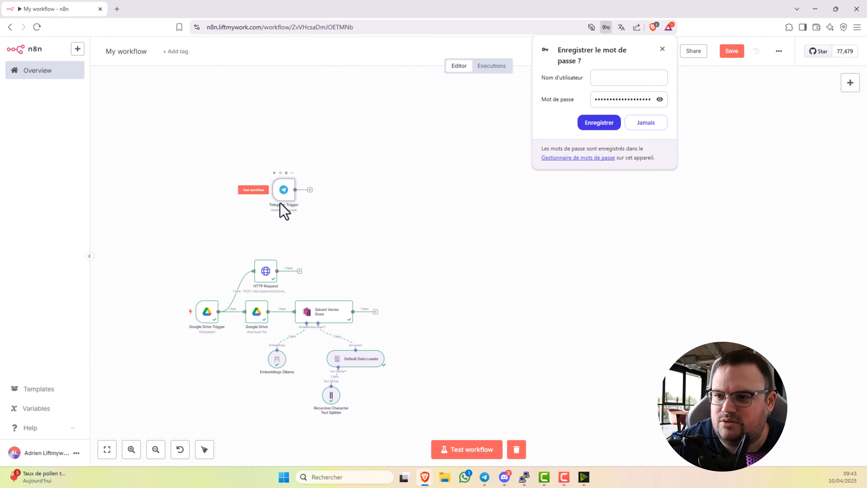
# - Reposition the Telegram Trigger node and connect a new If node to its output
pyautogui.moveTo(280, 203); pyautogui.dragTo(262, 208)
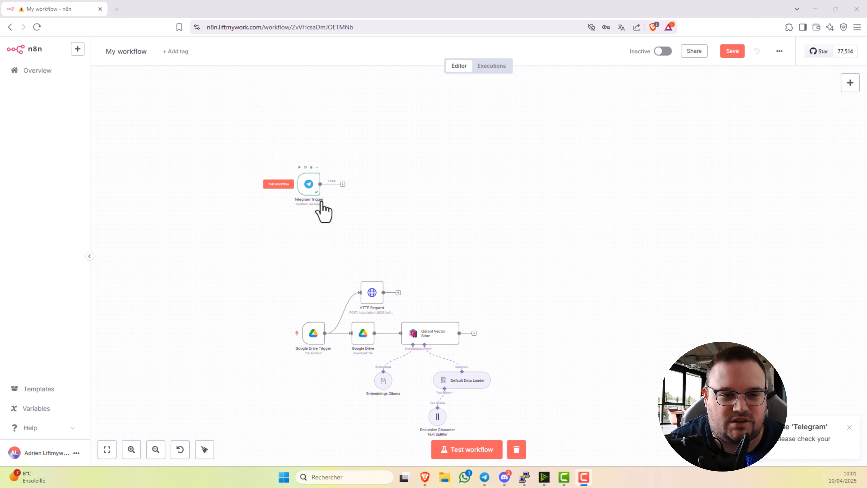
pyautogui.click(342, 187)
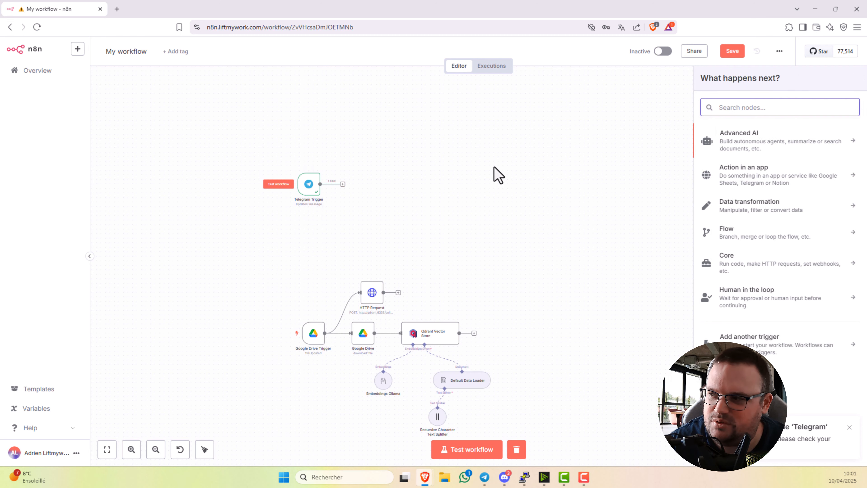
pyautogui.write('if')
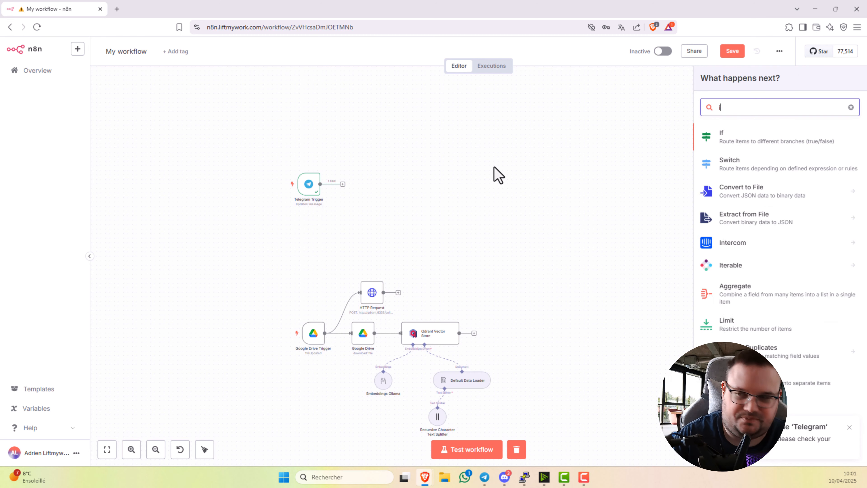
pyautogui.click(754, 141)
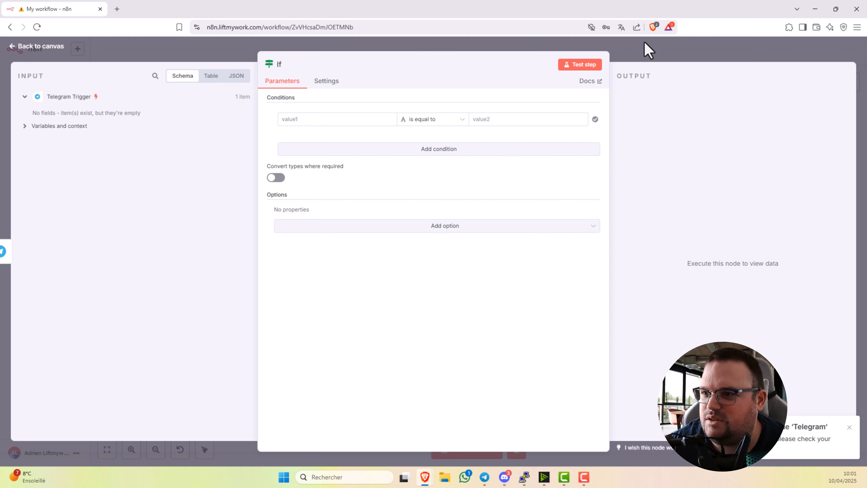
pyautogui.click(649, 48)
# - Start a workflow test from the Telegram Trigger and send the message "coucou" to the LIFTMYWORK bot in Telegram
pyautogui.moveTo(315, 199)
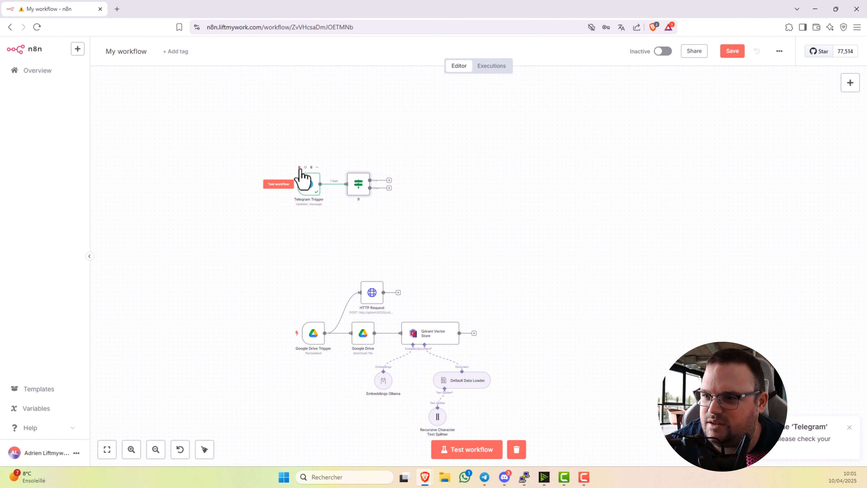
pyautogui.click(278, 184)
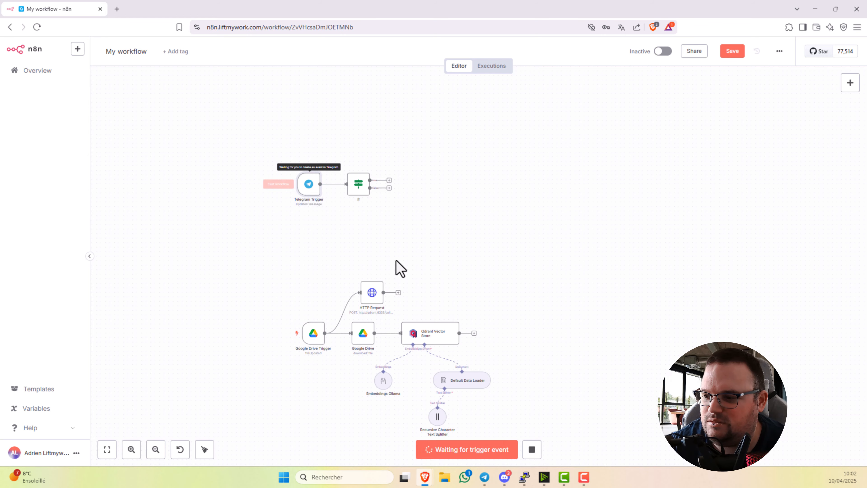
pyautogui.click(484, 477)
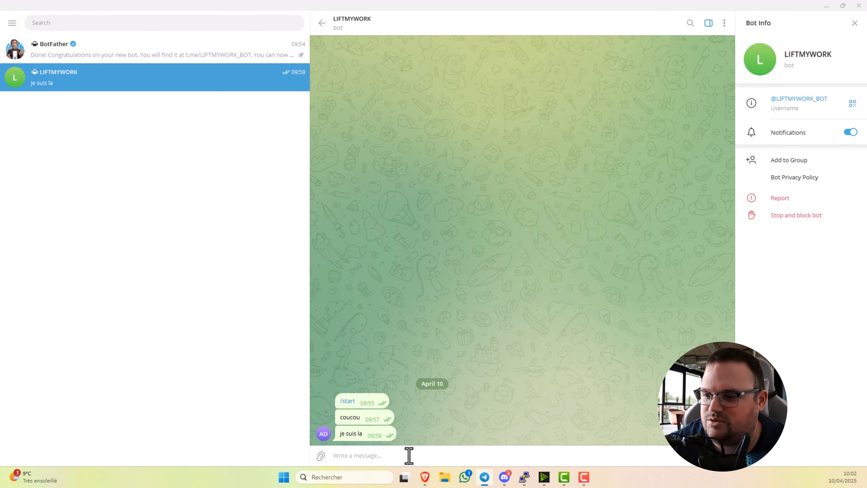
pyautogui.write('cou')
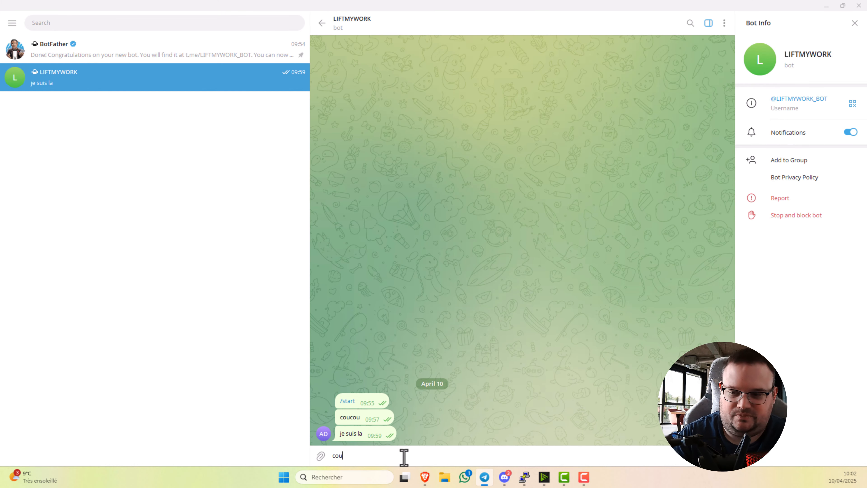
pyautogui.write('cou')
pyautogui.press('Return')
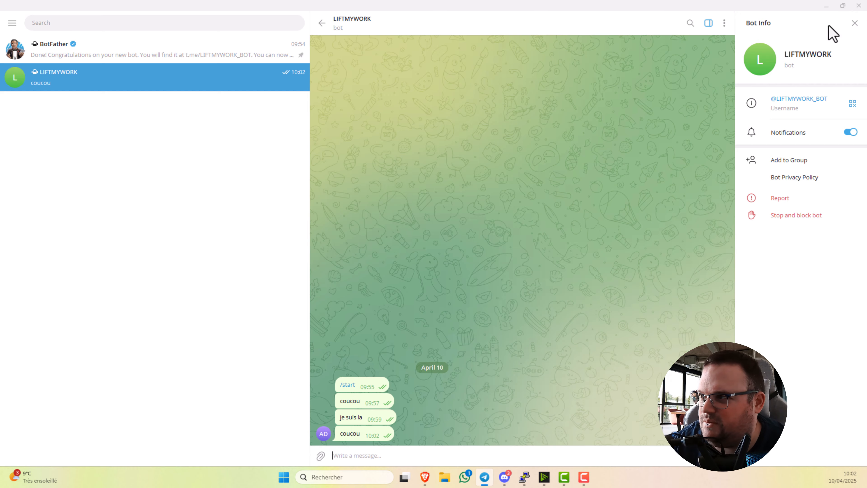
# - Return to n8n and set the If condition to compare {{ $json.message.from.id }} with the sender's own Telegram user ID
pyautogui.click(830, 5)
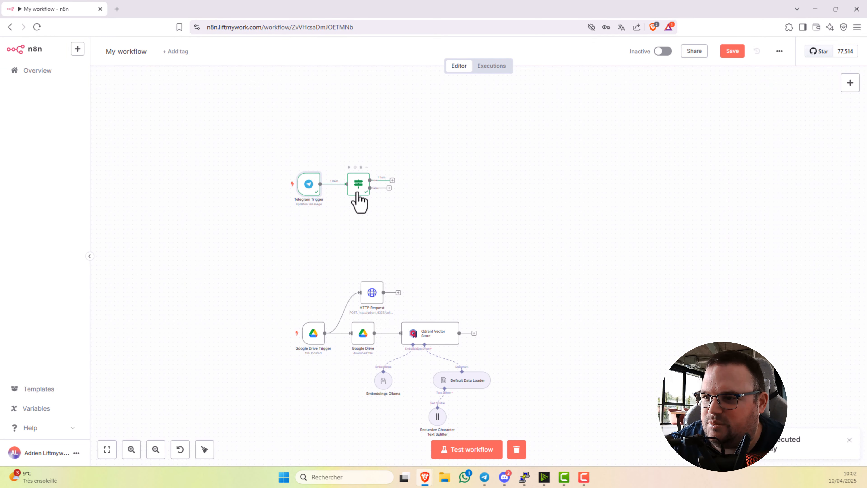
pyautogui.doubleClick(358, 193)
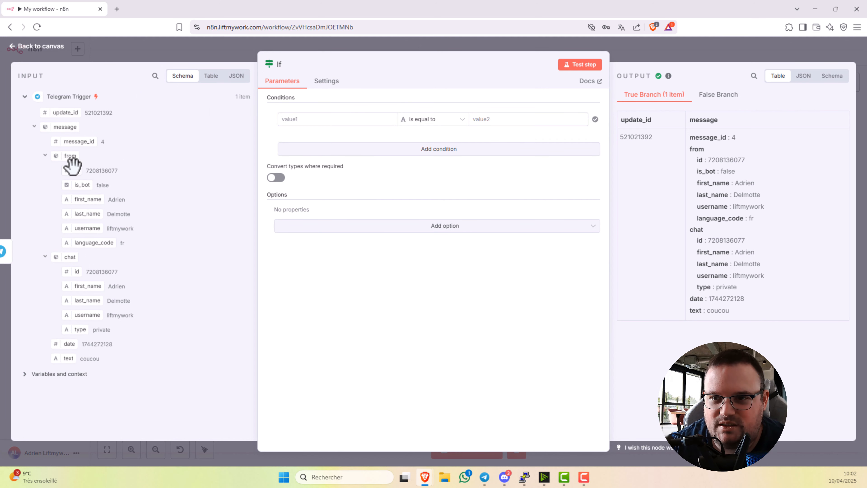
pyautogui.moveTo(89, 171); pyautogui.dragTo(114, 170)
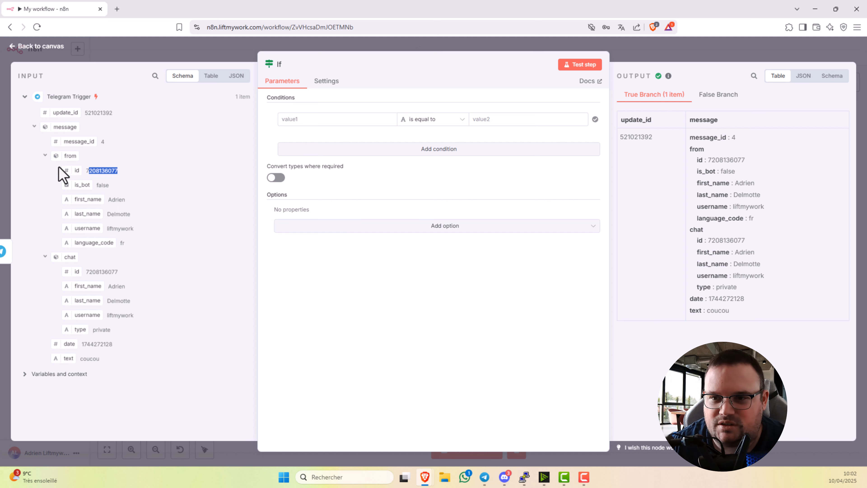
pyautogui.moveTo(72, 168); pyautogui.dragTo(285, 127)
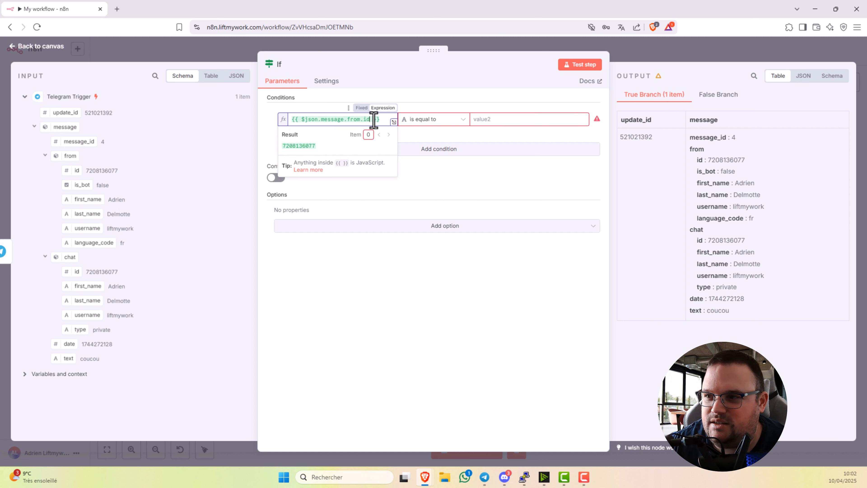
pyautogui.moveTo(317, 146); pyautogui.dragTo(281, 147)
pyautogui.hotkey('ctrl', 'c')
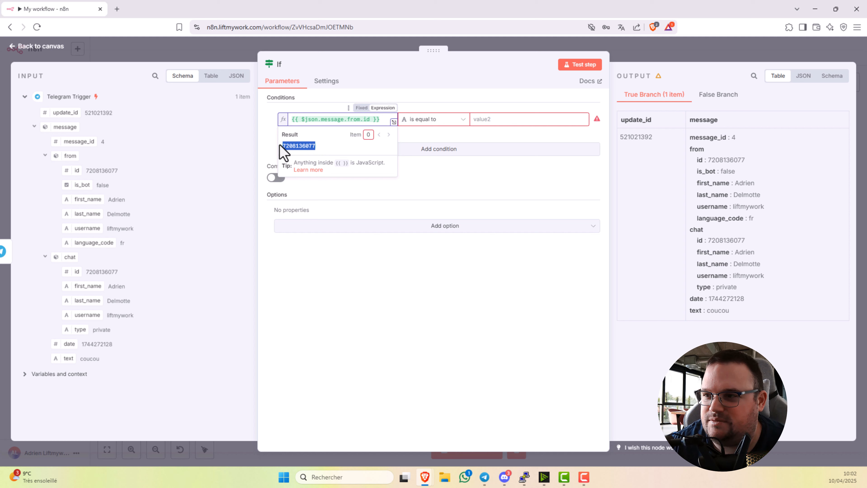
pyautogui.click(481, 120)
pyautogui.hotkey('ctrl', 'v')
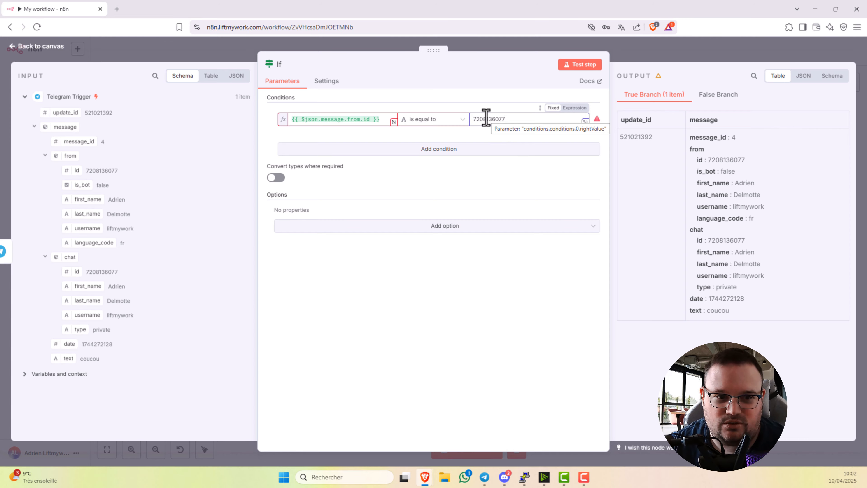
pyautogui.click(636, 56)
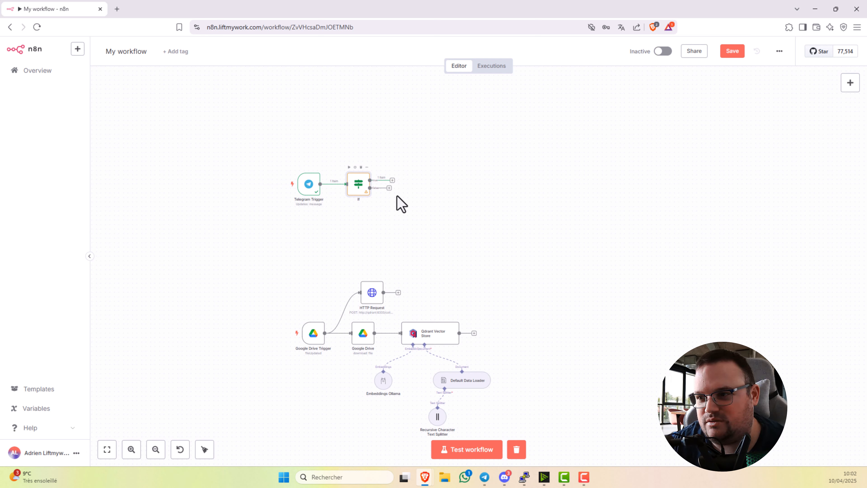
# - Change the last digit of the If condition's comparison ID to 8 and test the node
pyautogui.doubleClick(363, 185)
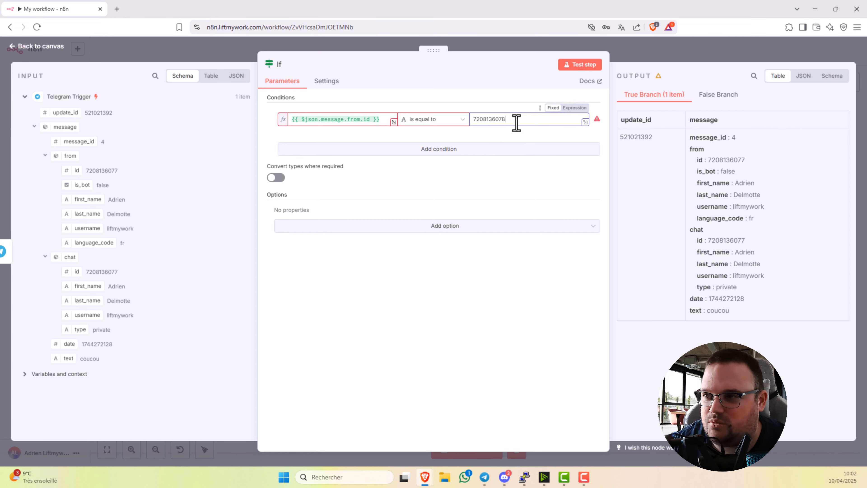
pyautogui.click(630, 57)
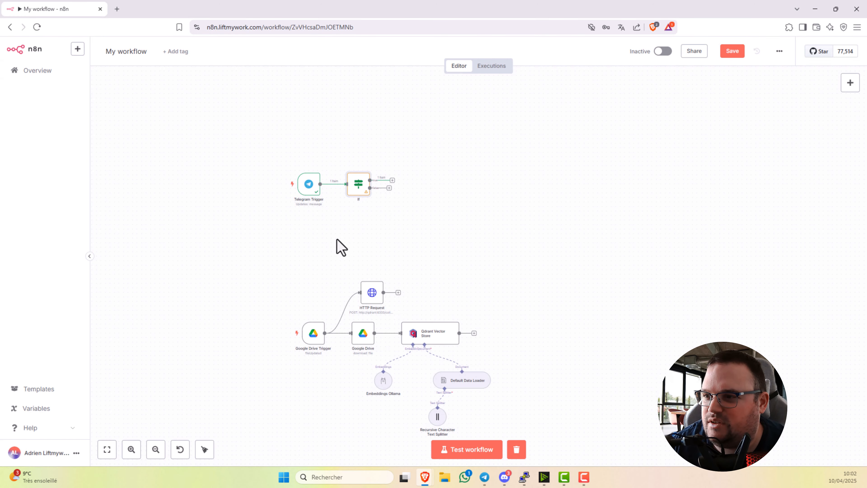
pyautogui.click(349, 168)
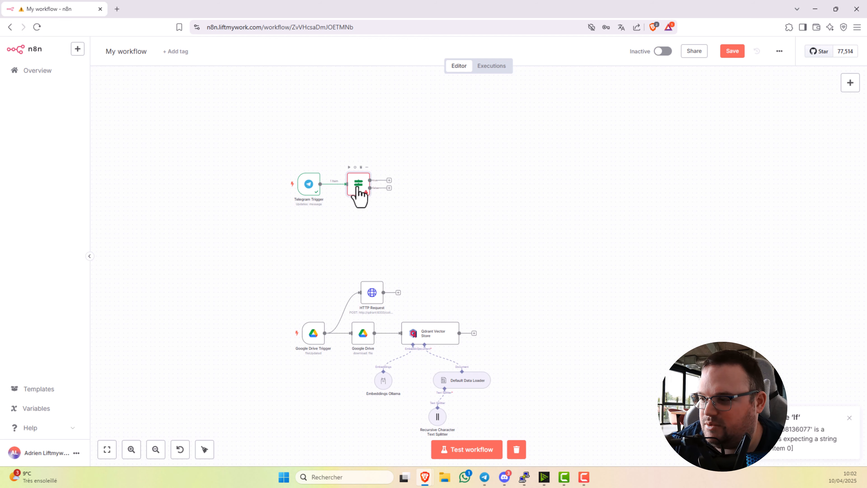
# - Switch the If condition's comparison to the Number type "is equal to" and test the node again
pyautogui.doubleClick(357, 188)
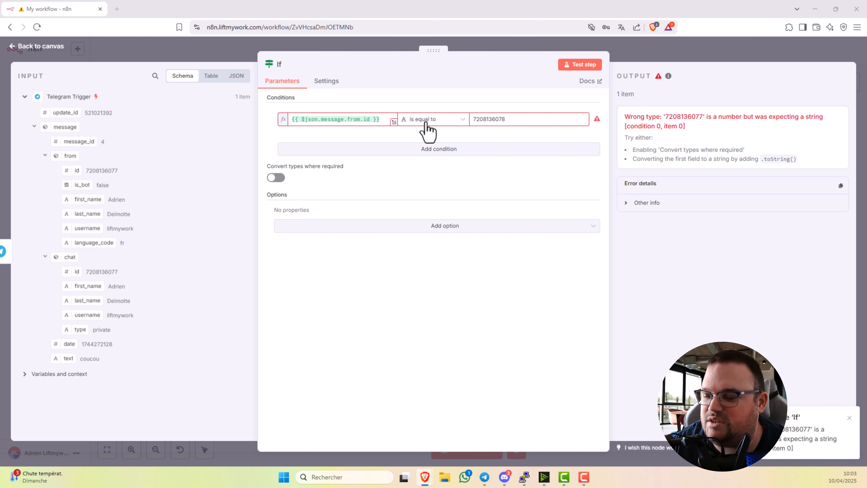
pyautogui.click(408, 123)
pyautogui.moveTo(423, 162)
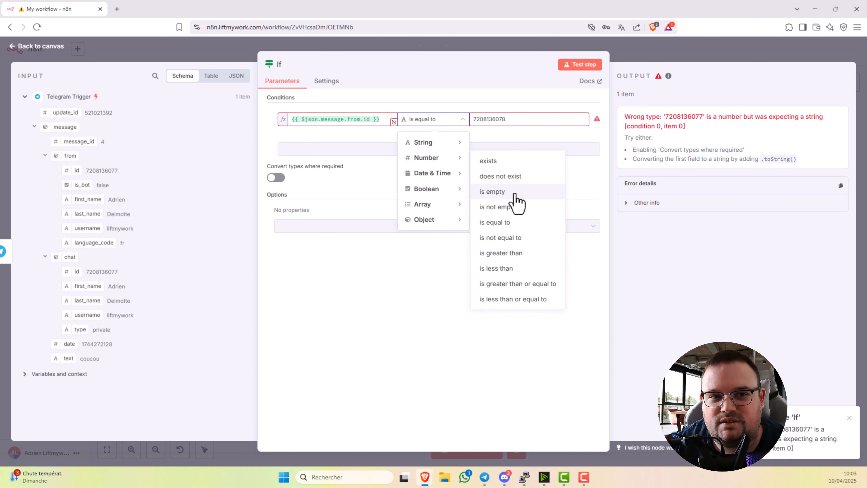
pyautogui.click(518, 222)
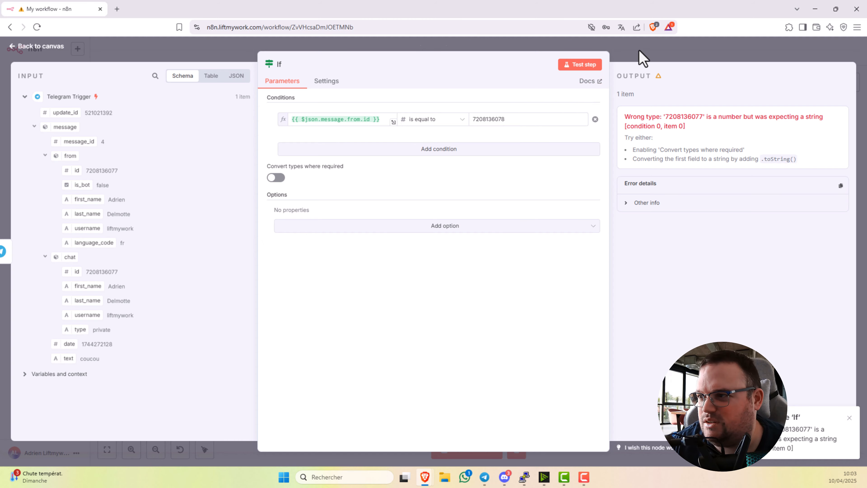
pyautogui.click(658, 58)
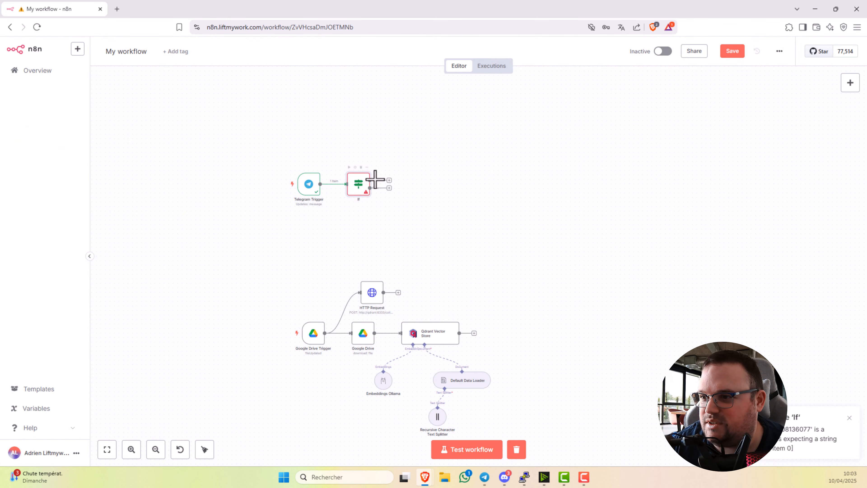
pyautogui.click(349, 167)
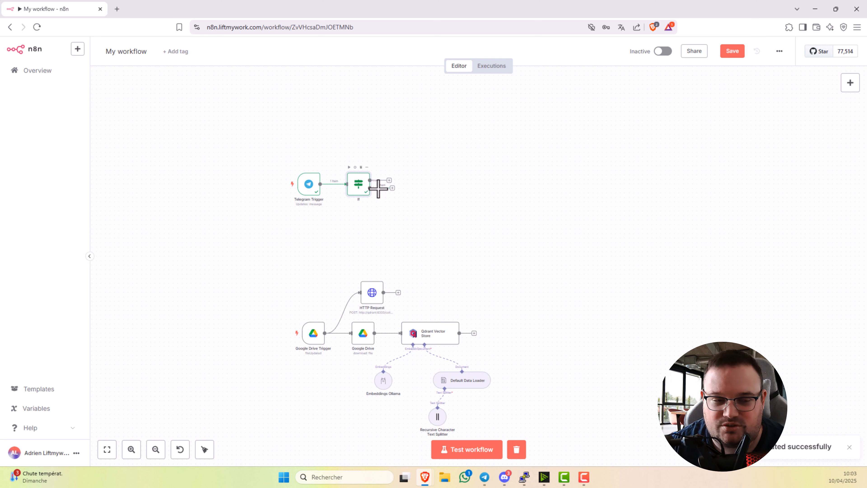
# - Add a Telegram "Send a text message" node to the false output of the If node
pyautogui.click(393, 188)
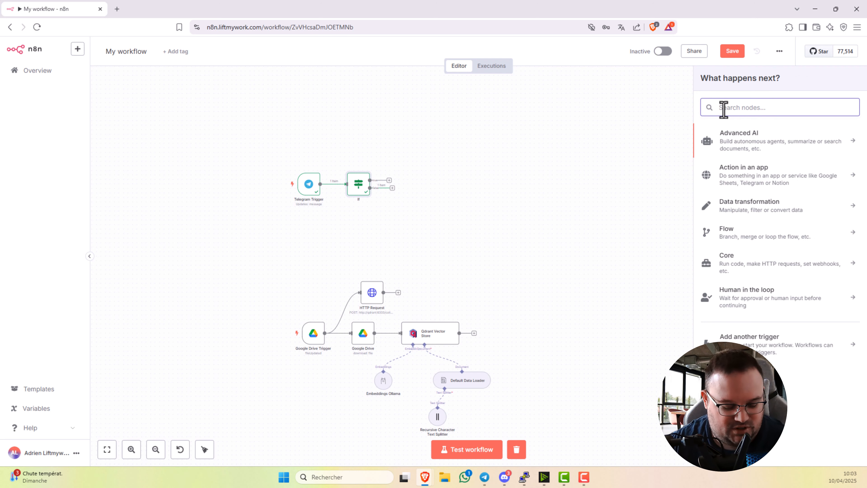
pyautogui.write('tele')
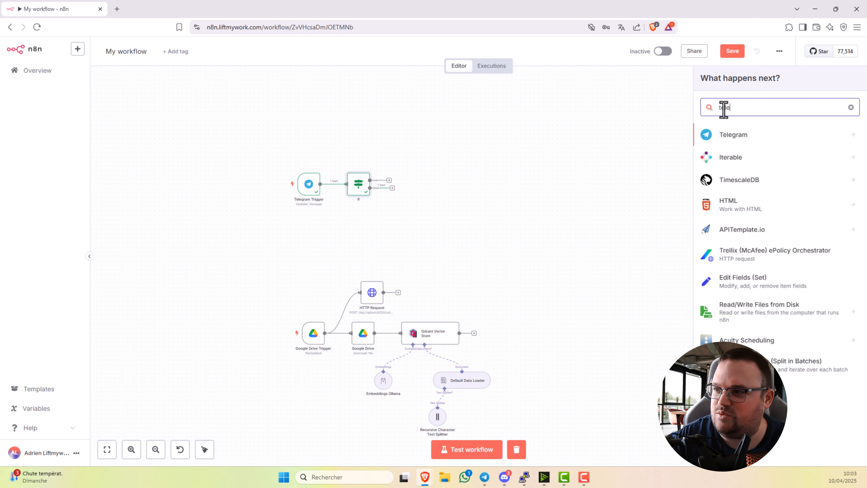
pyautogui.click(734, 137)
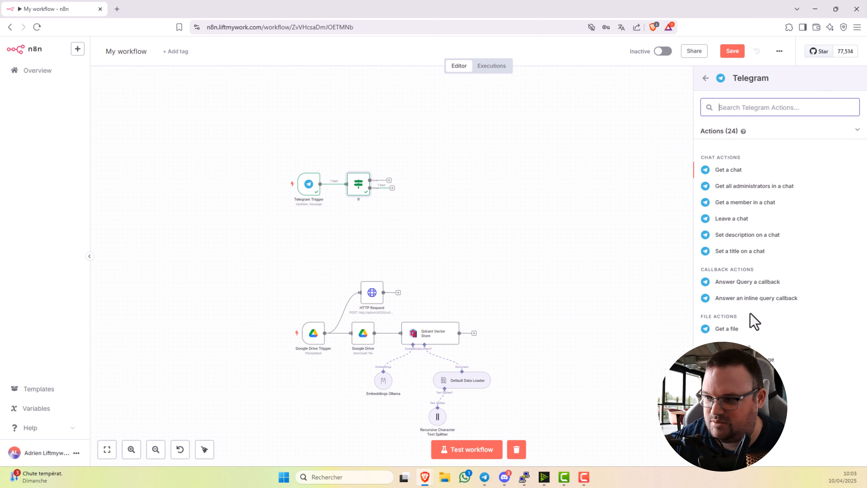
pyautogui.write('send')
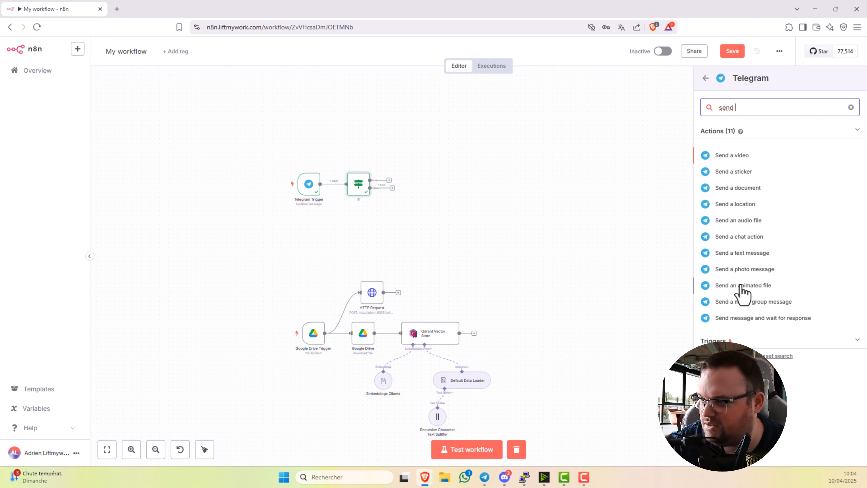
pyautogui.write('me')
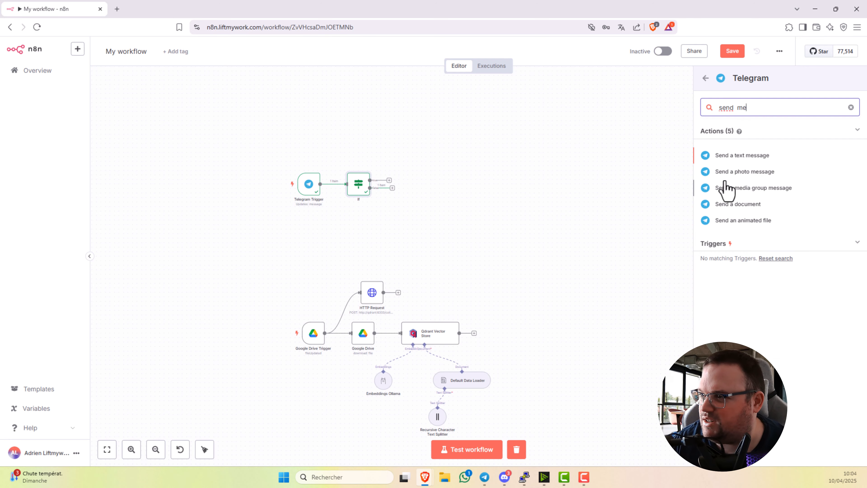
pyautogui.click(740, 155)
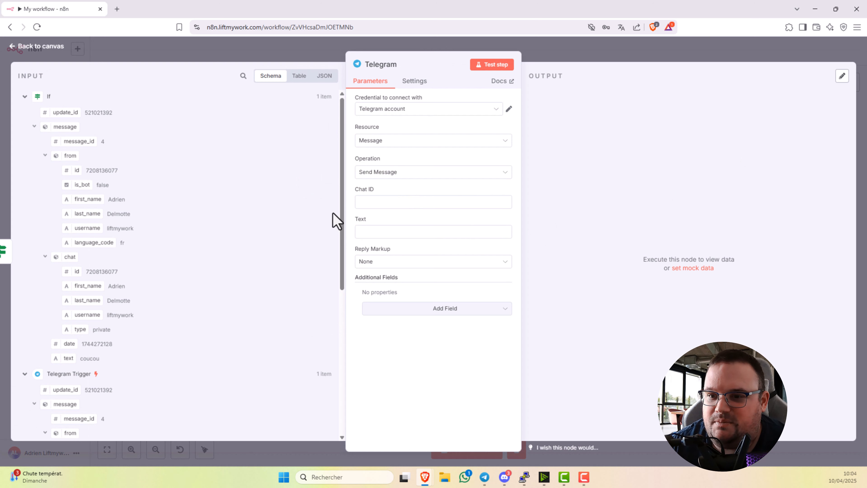
# - Map the Chat ID to {{ $json.message.chat.id }} and set the text to "Vous n'êtes pas autorisé à communiquer avec cet agent."
pyautogui.moveTo(77, 271); pyautogui.dragTo(393, 200)
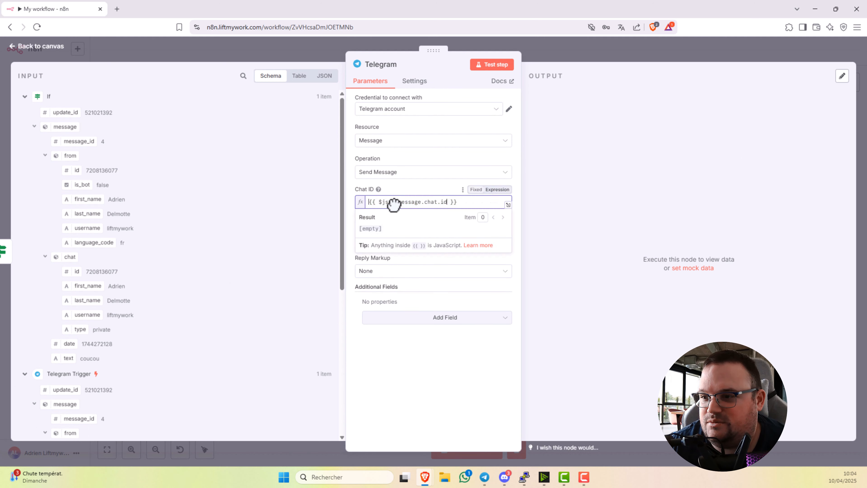
pyautogui.click(351, 240)
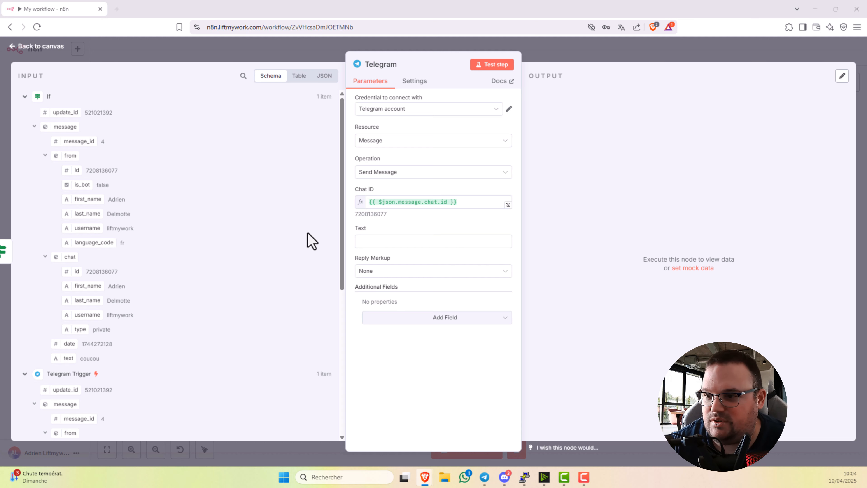
pyautogui.click(418, 241)
pyautogui.write("Vous n'êtes pas autorisé à communiquer avec cet agent.")
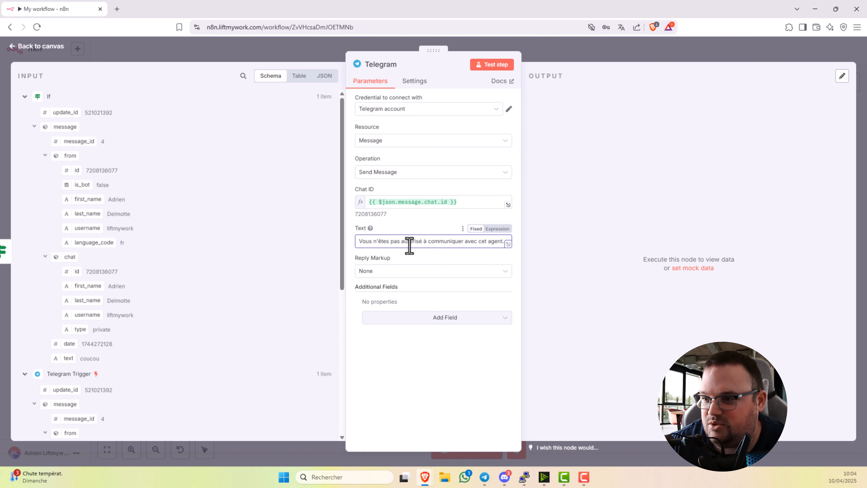
pyautogui.moveTo(443, 241); pyautogui.dragTo(534, 255)
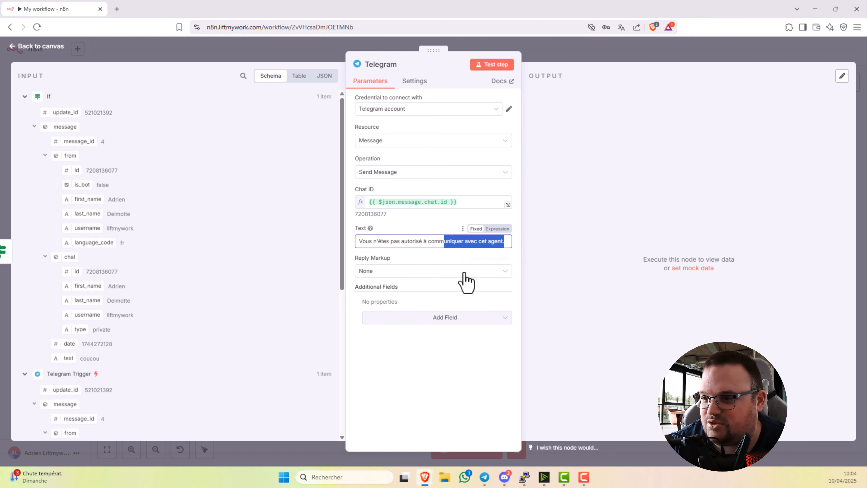
pyautogui.click(558, 54)
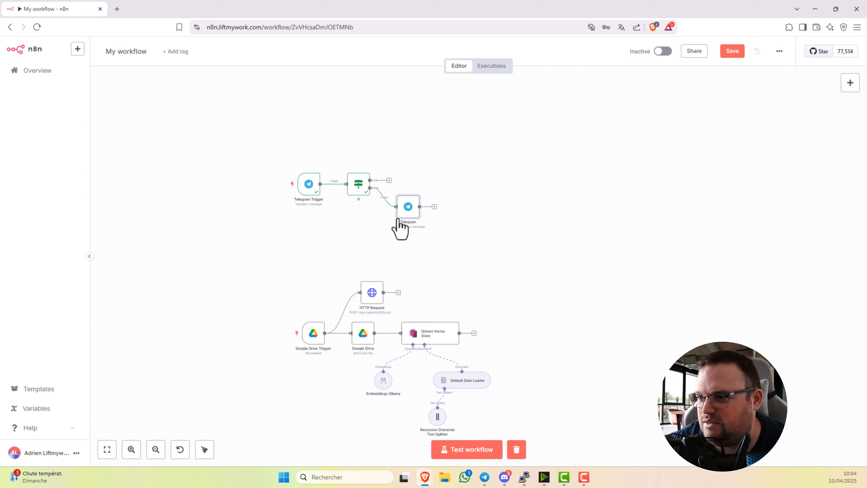
# - Move the Telegram message node further below the If node and save the workflow
pyautogui.moveTo(406, 213); pyautogui.dragTo(416, 237)
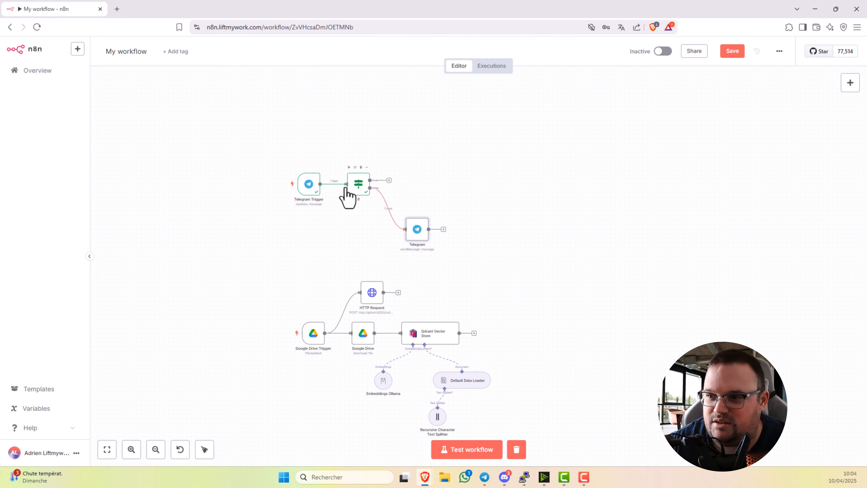
pyautogui.doubleClick(361, 188)
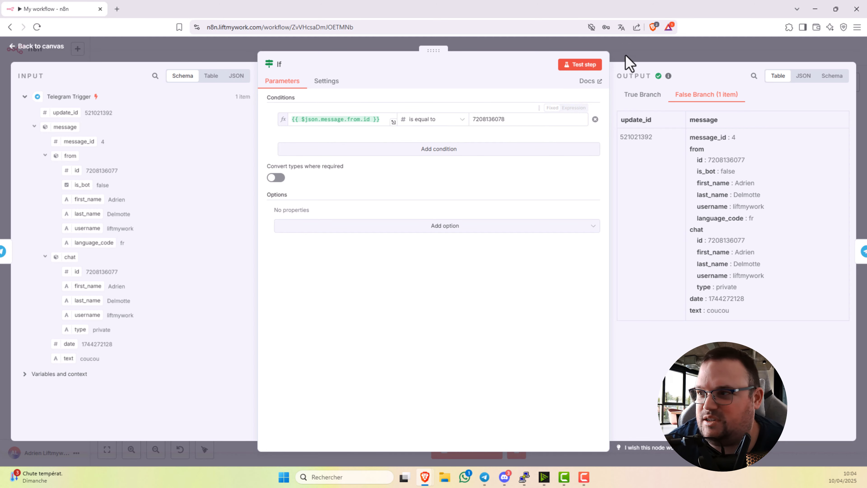
pyautogui.click(648, 47)
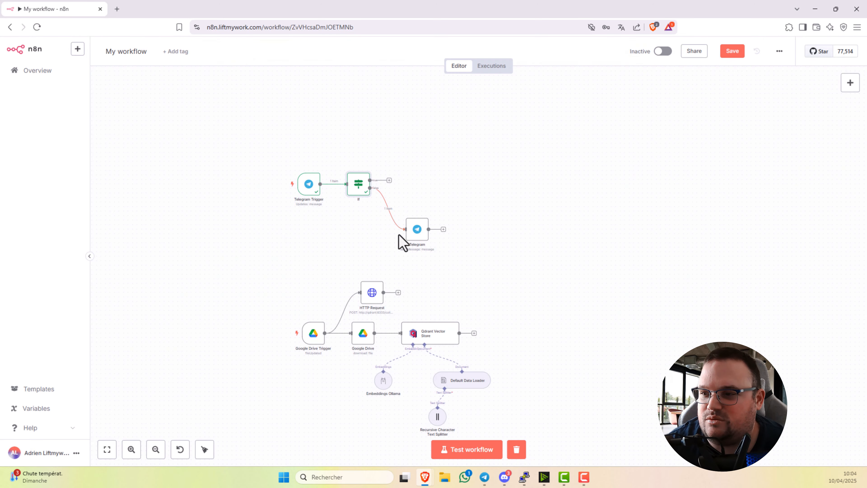
pyautogui.click(732, 52)
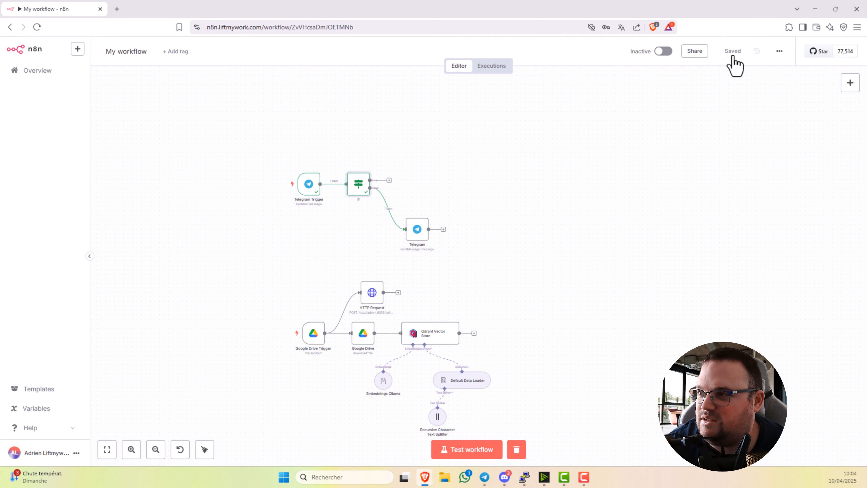
# - Test the workflow by sending "salut" to the LIFTMYWORK bot in Telegram, check the bot's reply, and return to n8n
pyautogui.click(463, 450)
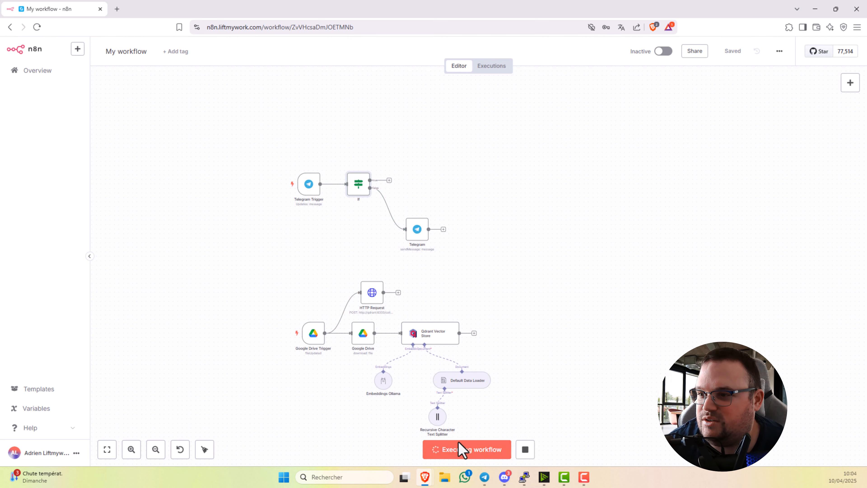
pyautogui.click(484, 477)
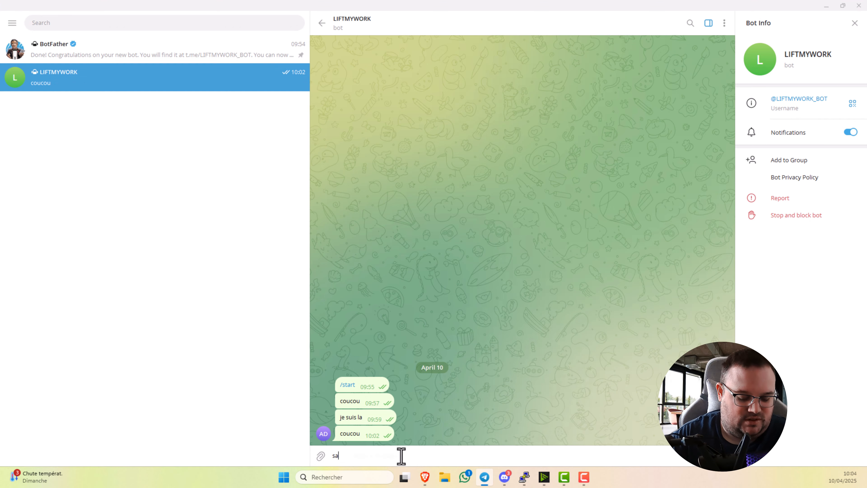
pyautogui.press('Return')
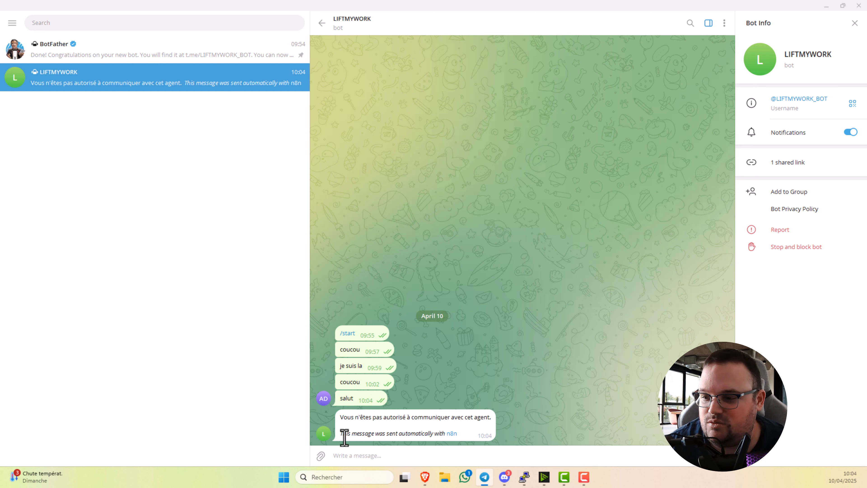
pyautogui.moveTo(340, 434); pyautogui.dragTo(377, 439)
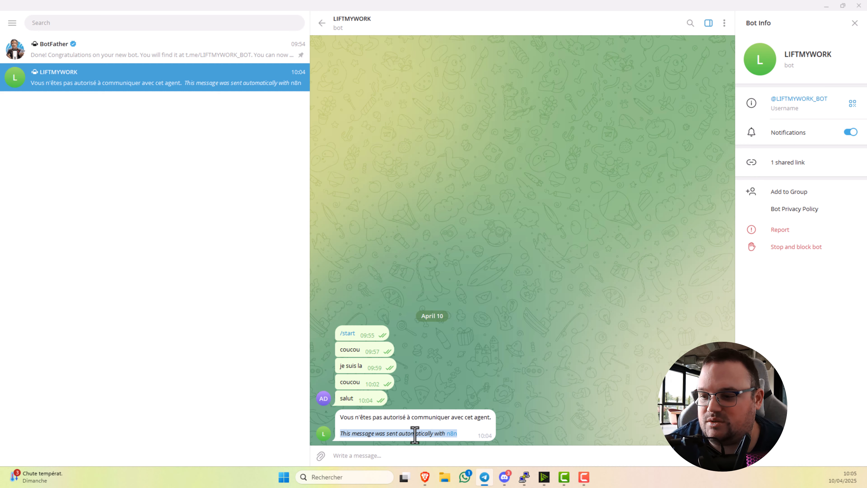
pyautogui.click(828, 6)
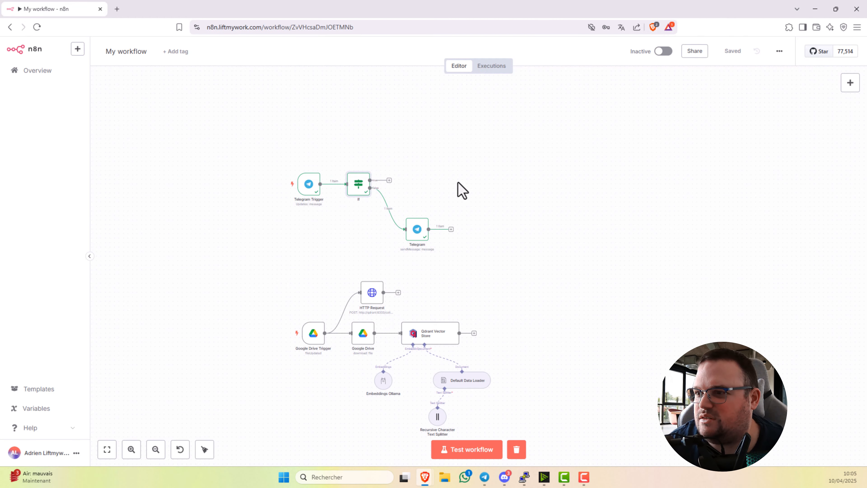
# - Add the Append n8n Attribution field to the Telegram message node, switched off
pyautogui.doubleClick(417, 238)
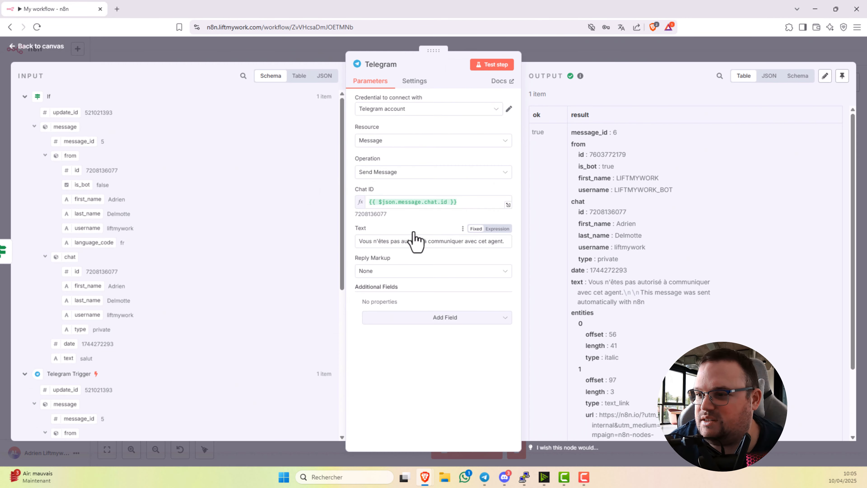
pyautogui.click(441, 320)
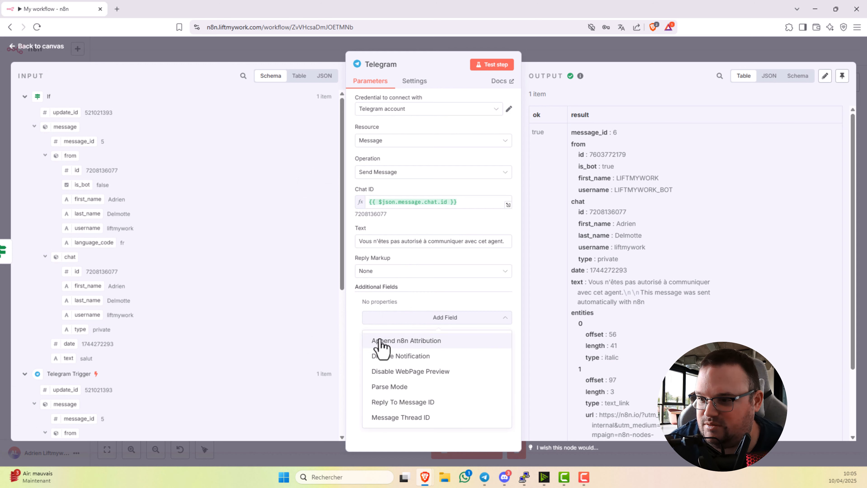
pyautogui.click(418, 343)
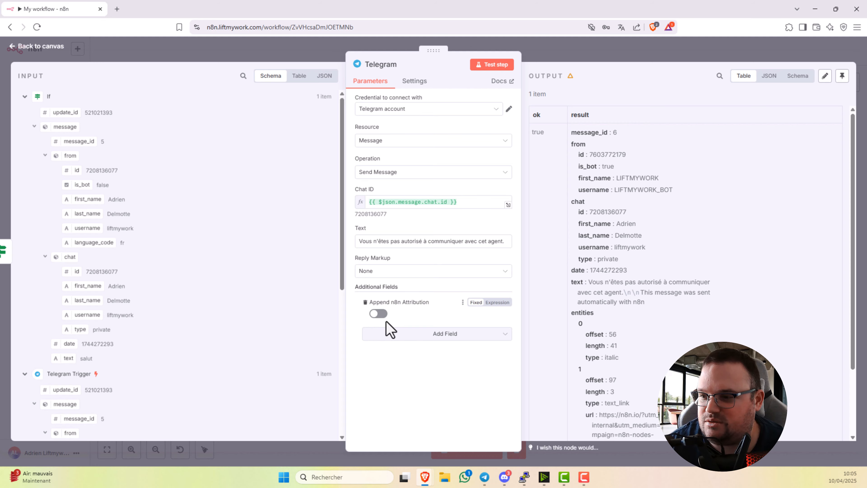
pyautogui.click(581, 57)
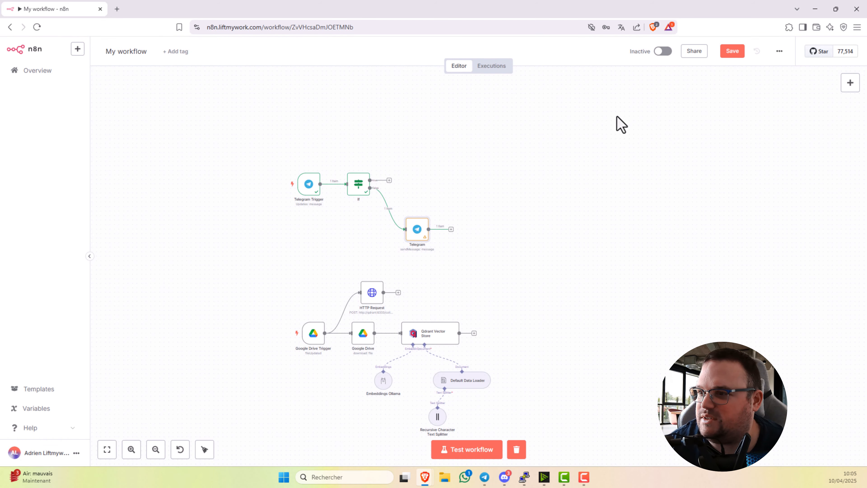
# - Test the workflow by sending "salut" to the LIFTMYWORK bot in Telegram, check the reply for the n8n attribution, and return to n8n
pyautogui.click(459, 454)
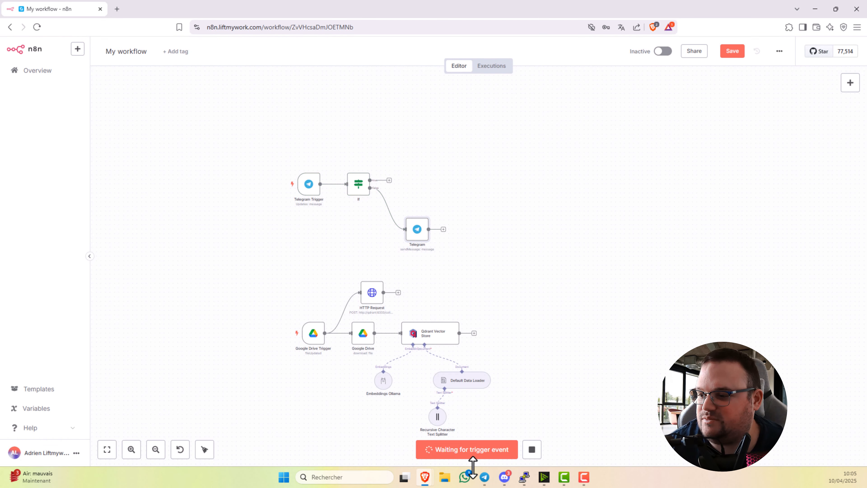
pyautogui.click(484, 477)
pyautogui.click(399, 455)
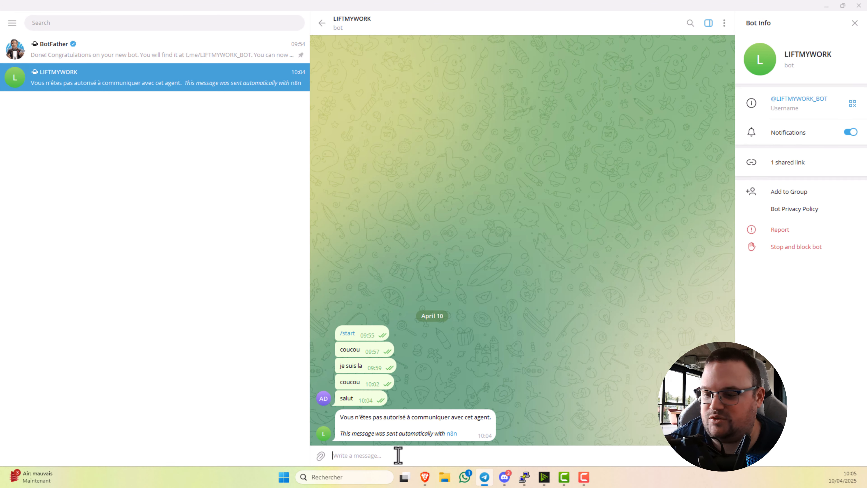
pyautogui.write('salut')
pyautogui.press('Return')
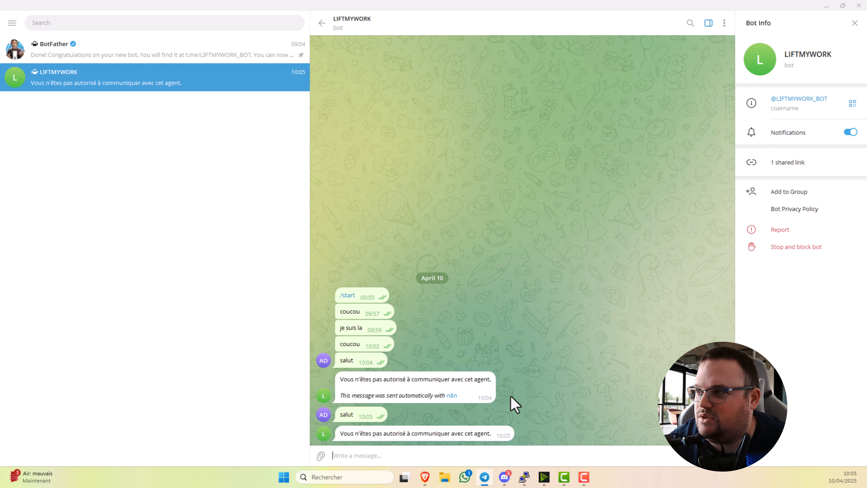
pyautogui.click(825, 6)
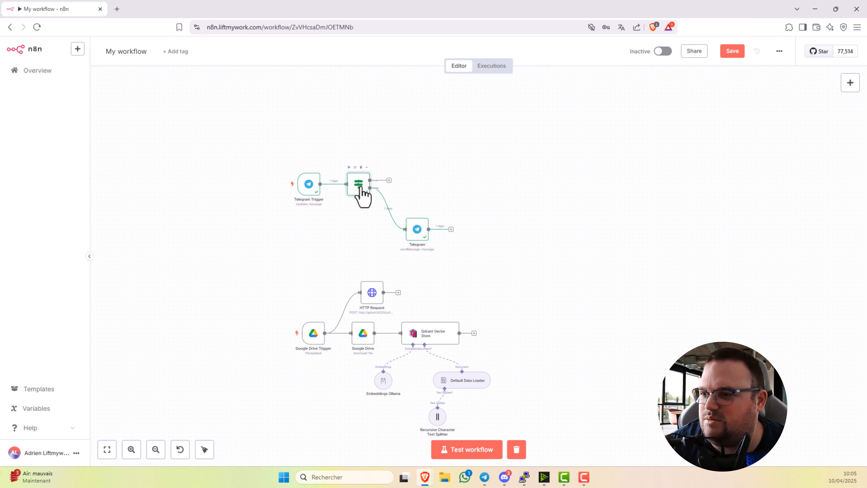
# - Correct the comparison value in the If node's condition to the authorised sender's Telegram ID
pyautogui.doubleClick(359, 186)
pyautogui.click(515, 119)
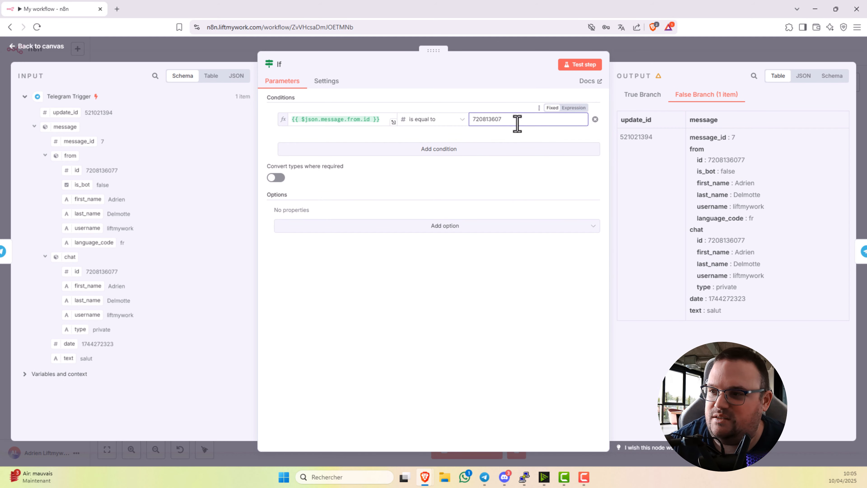
pyautogui.click(637, 54)
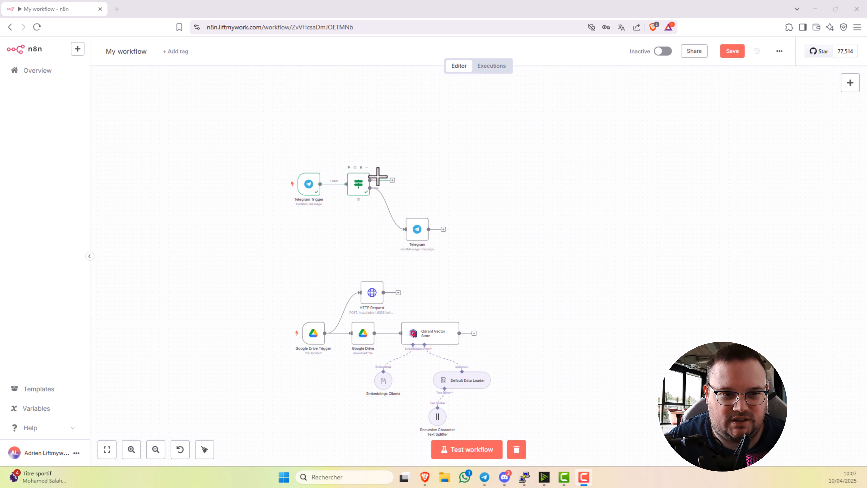
# - Add a Switch node to the true output of the If node
pyautogui.click(392, 180)
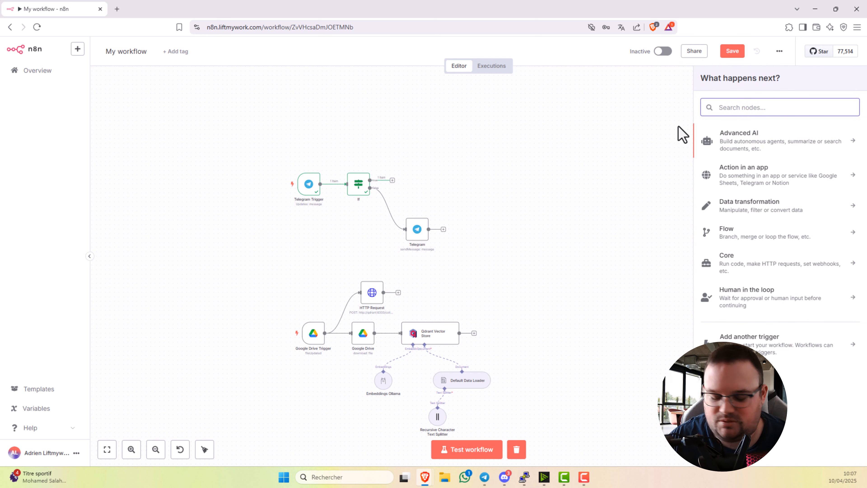
pyautogui.write('swit')
pyautogui.click(757, 141)
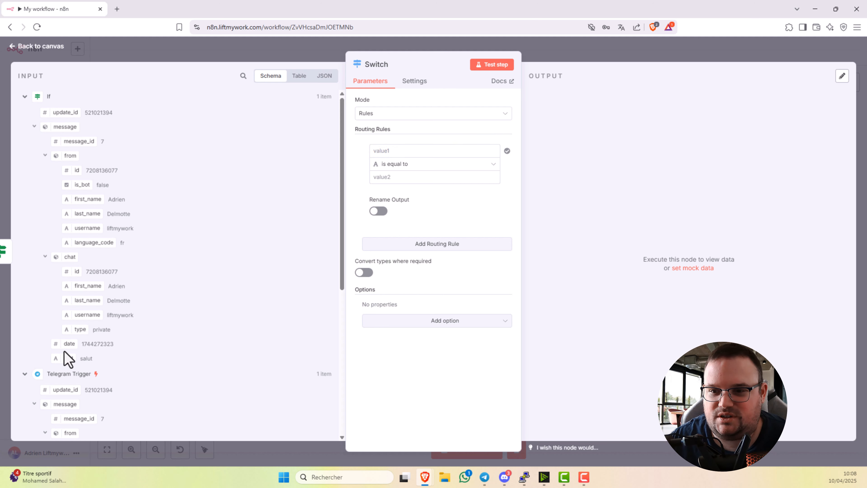
# - Set the Switch's first routing rule to {{ $json.message.text }} with the String condition "exists" and rename its output "texte"
pyautogui.moveTo(71, 358); pyautogui.dragTo(393, 151)
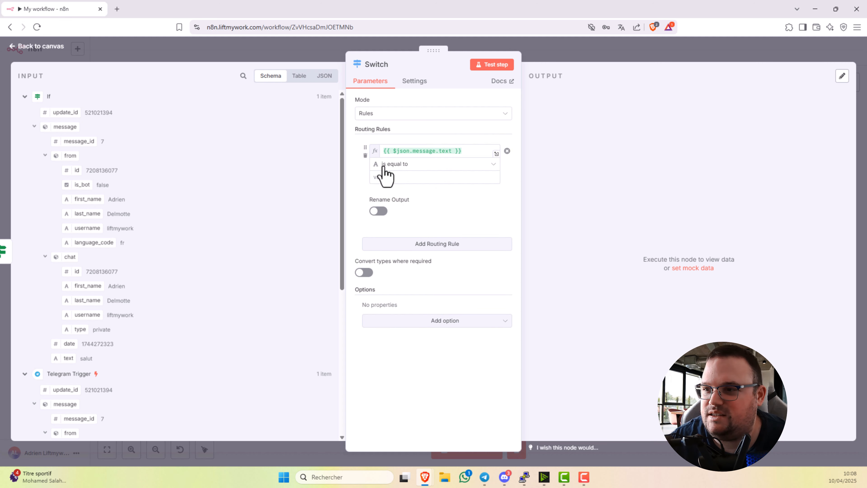
pyautogui.click(387, 167)
pyautogui.moveTo(411, 190)
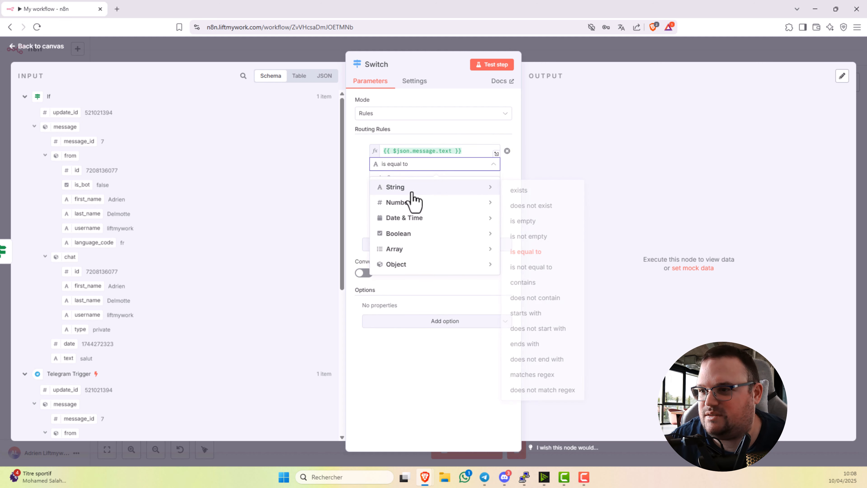
pyautogui.click(535, 190)
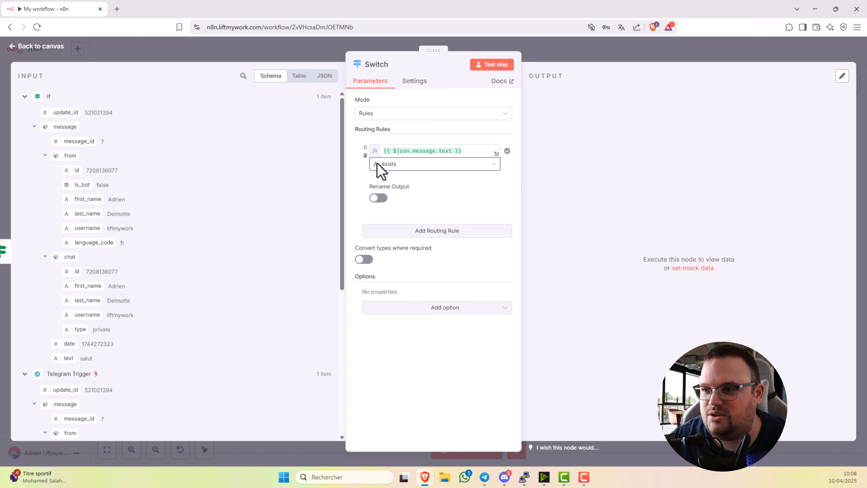
pyautogui.click(379, 198)
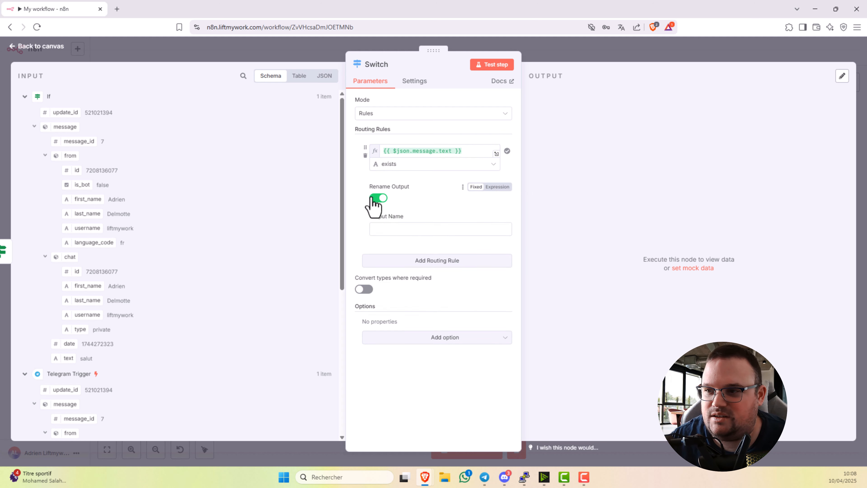
pyautogui.click(387, 228)
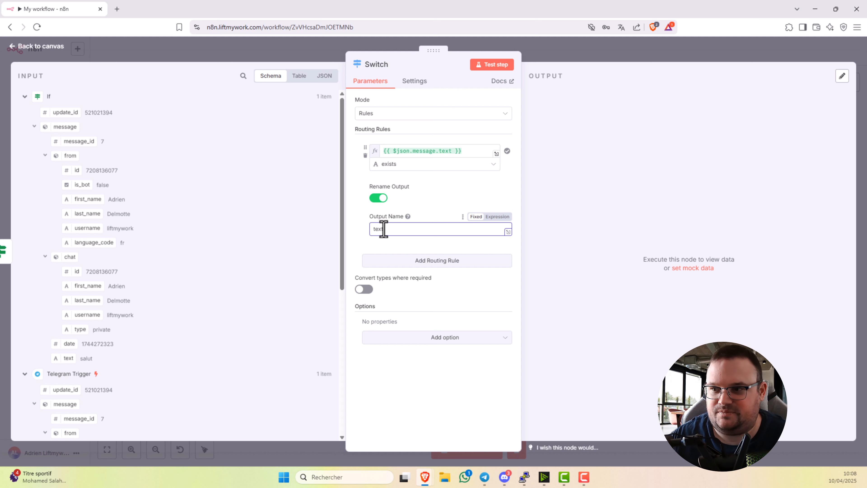
pyautogui.write('texte')
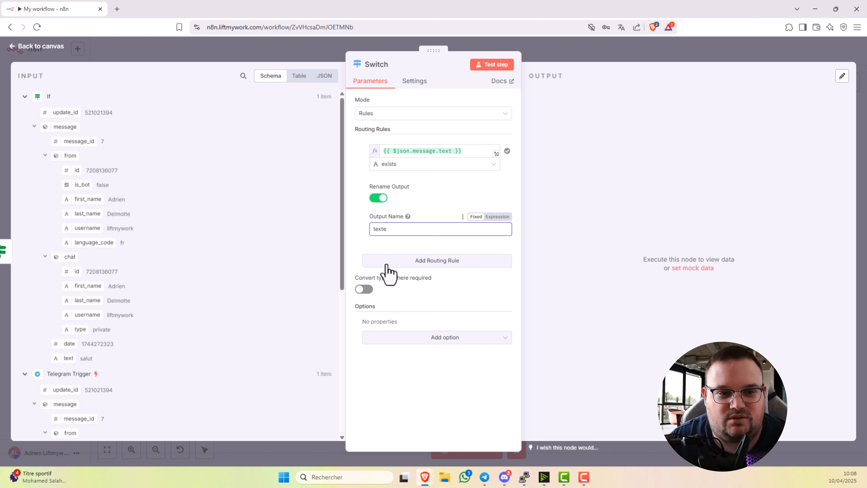
# - Add a second routing rule to the Switch node and rename its output "voix"
pyautogui.click(387, 265)
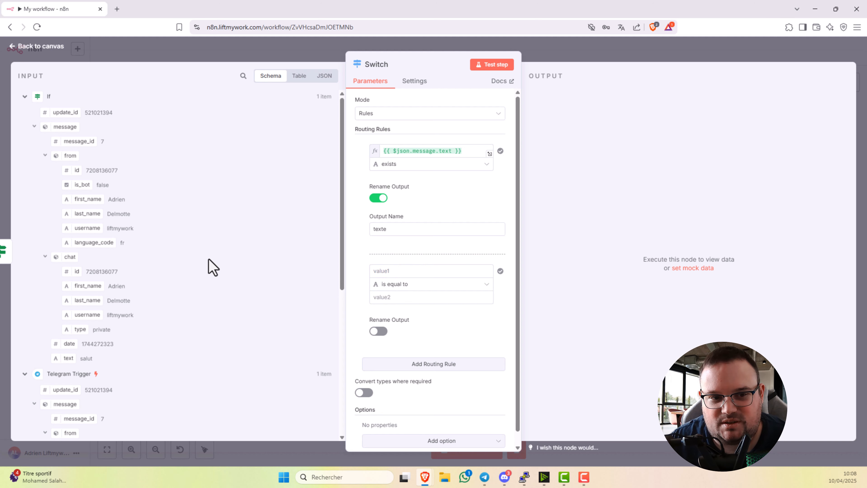
pyautogui.click(377, 331)
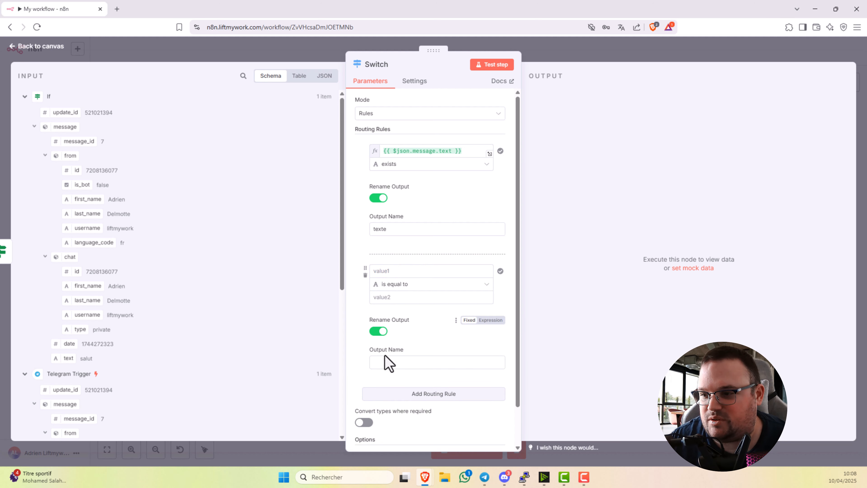
pyautogui.click(395, 357)
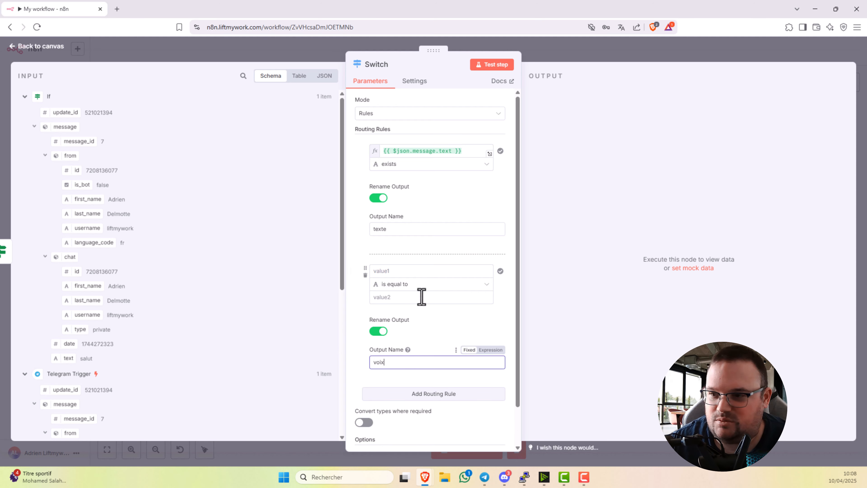
pyautogui.click(577, 57)
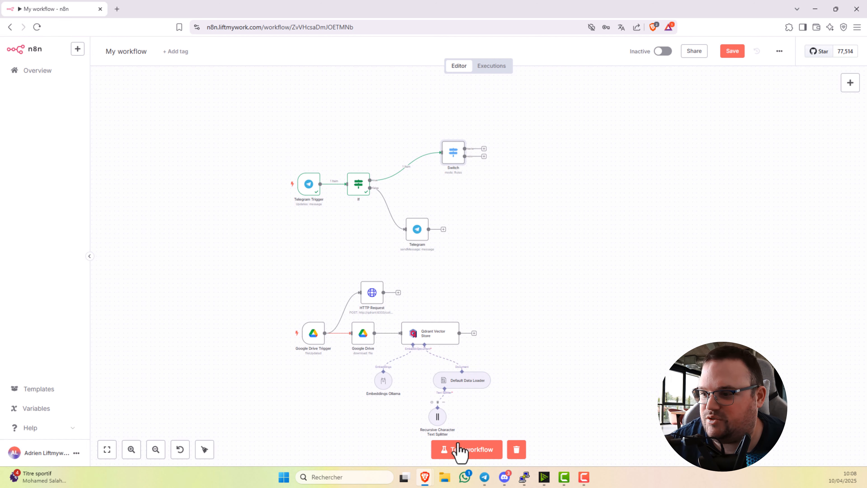
# - Test the workflow by sending a short voice message to the LIFTMYWORK bot in Telegram, and return to n8n
pyautogui.click(468, 450)
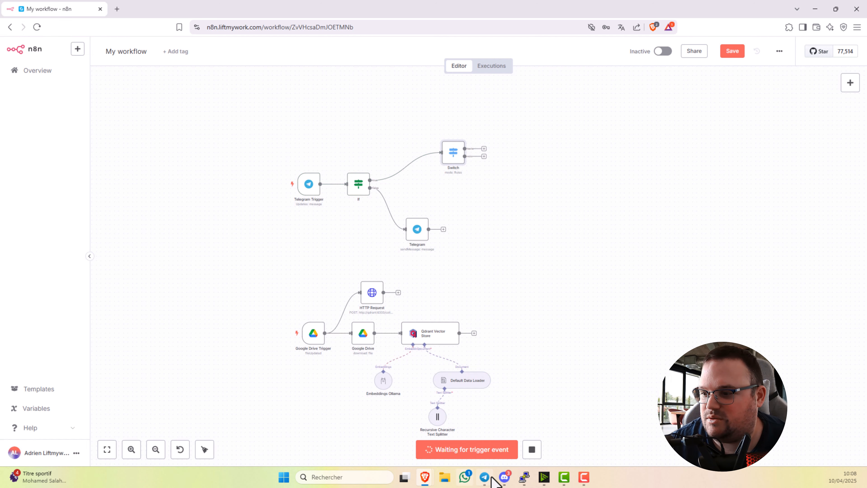
pyautogui.click(444, 423)
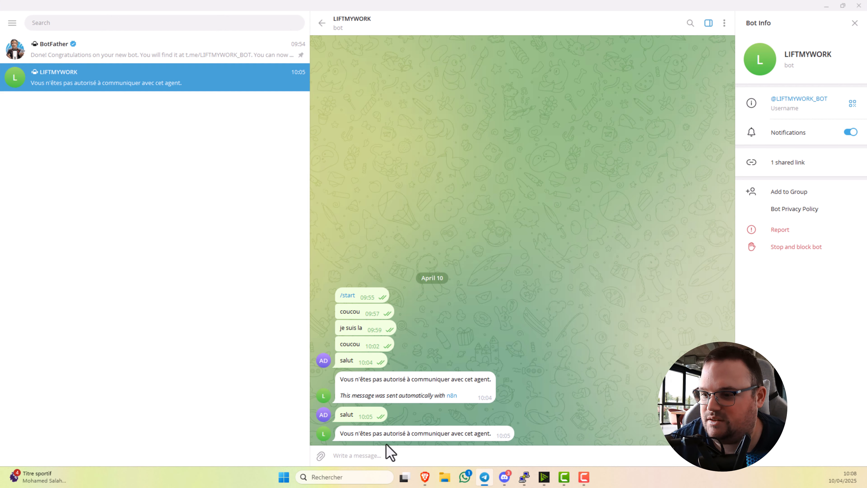
pyautogui.moveTo(726, 458); pyautogui.dragTo(726, 460)
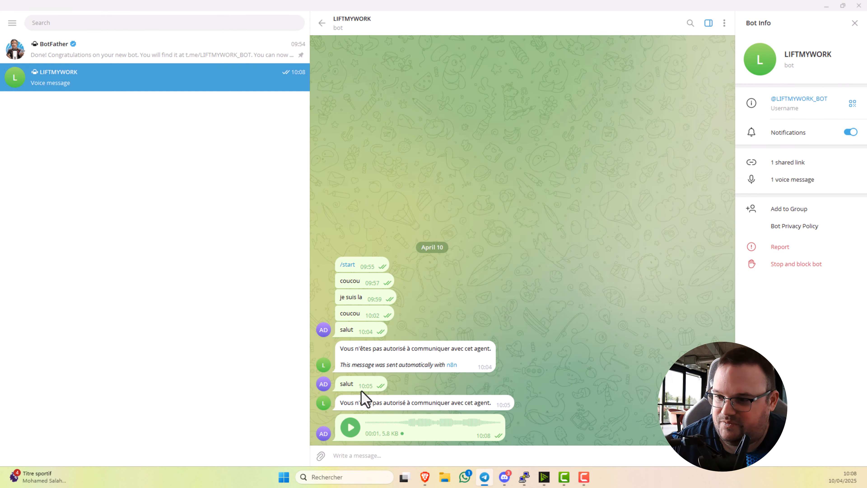
pyautogui.click(825, 7)
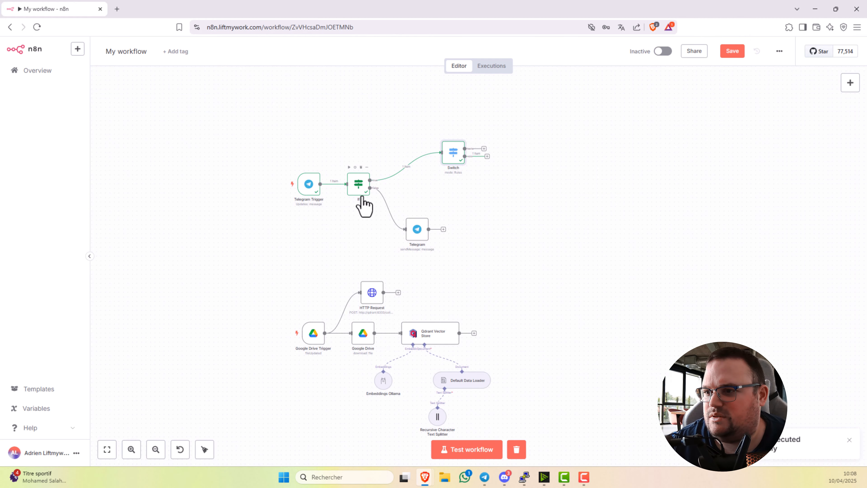
# - Set the Switch's "voix" rule to {{ $json.message.voice.file_id }} with the String condition "exists"
pyautogui.doubleClick(454, 154)
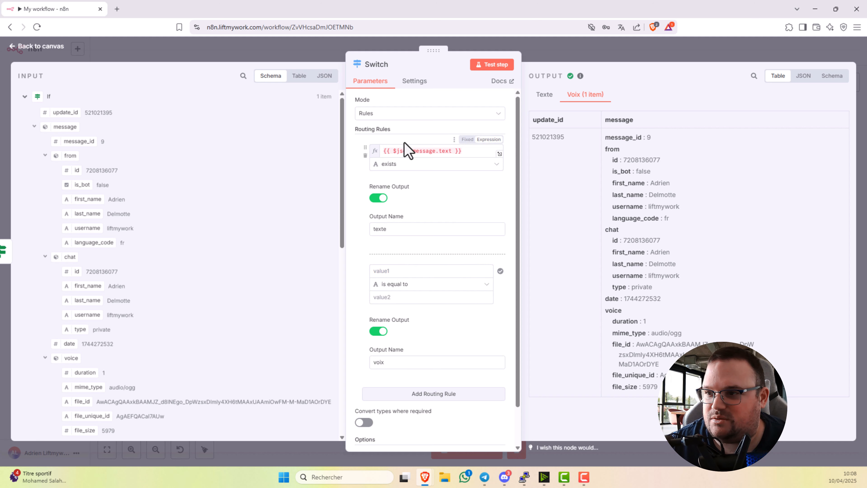
pyautogui.scroll(-2, 176, 272)
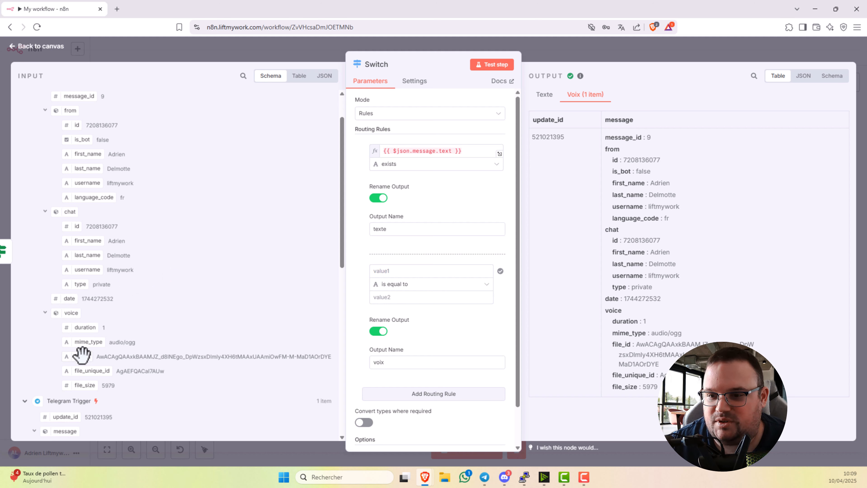
pyautogui.moveTo(82, 356); pyautogui.dragTo(389, 266)
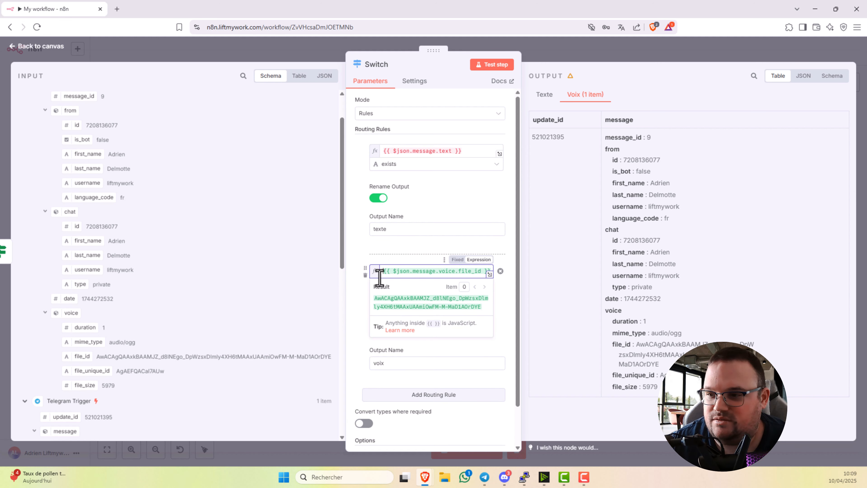
pyautogui.click(354, 302)
pyautogui.click(397, 290)
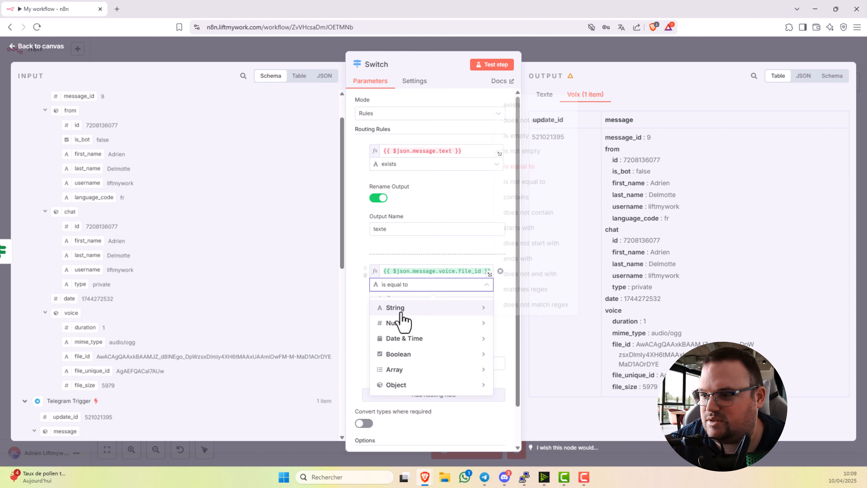
pyautogui.moveTo(401, 324)
pyautogui.click(533, 110)
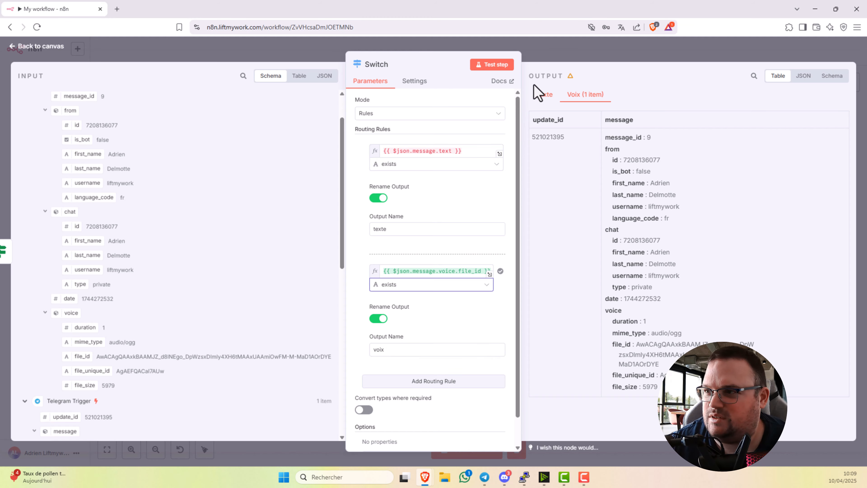
pyautogui.click(569, 58)
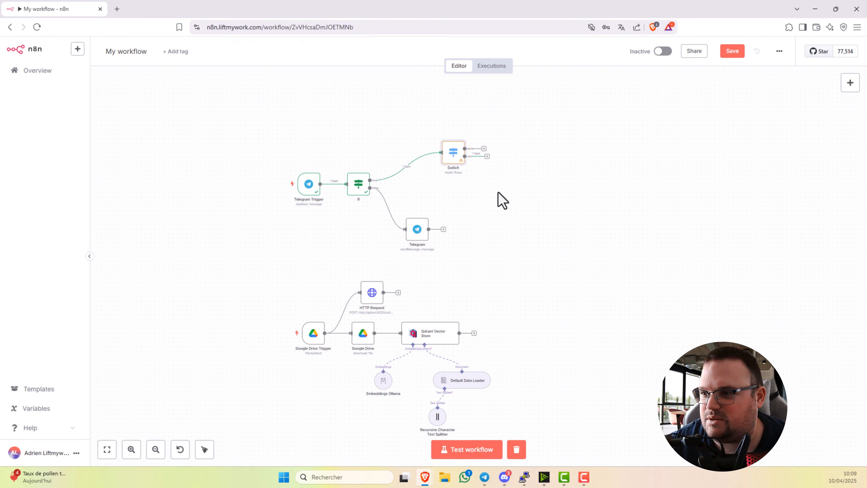
# - Add a Telegram "Get a file" node to the Switch node's "voix" output
pyautogui.moveTo(501, 211); pyautogui.dragTo(353, 267)
pyautogui.scroll(5, 353, 266)
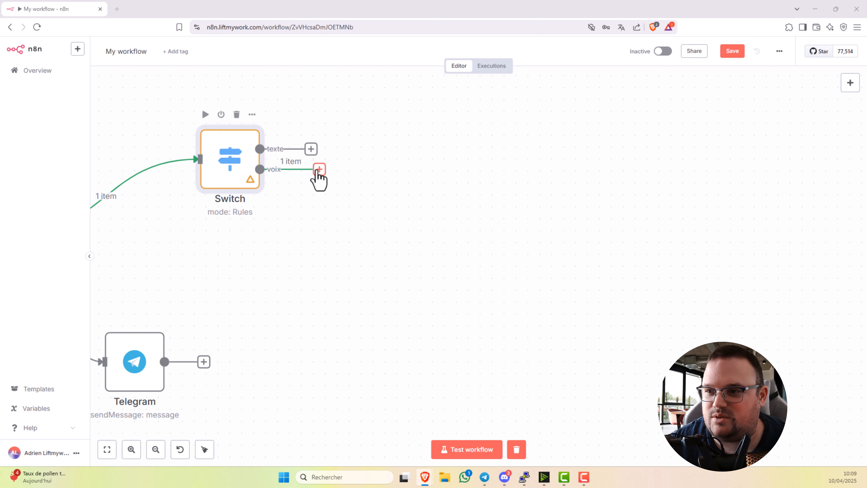
pyautogui.moveTo(319, 170); pyautogui.dragTo(402, 237)
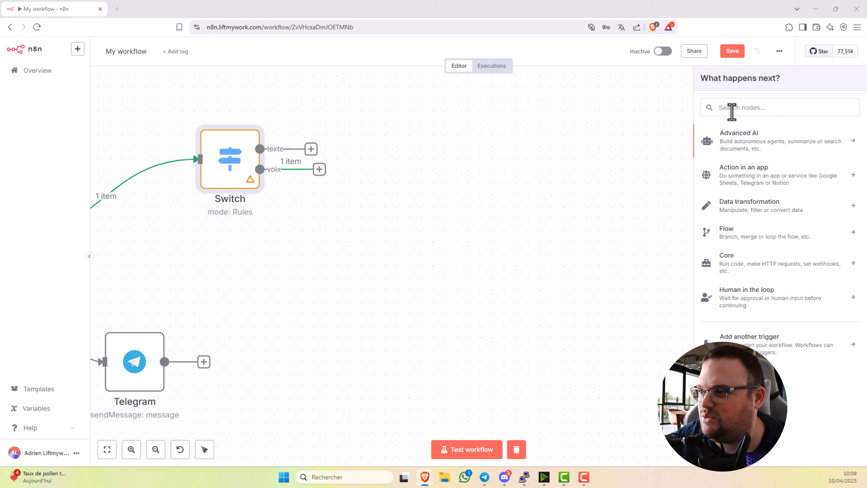
pyautogui.click(732, 109)
pyautogui.write('tele')
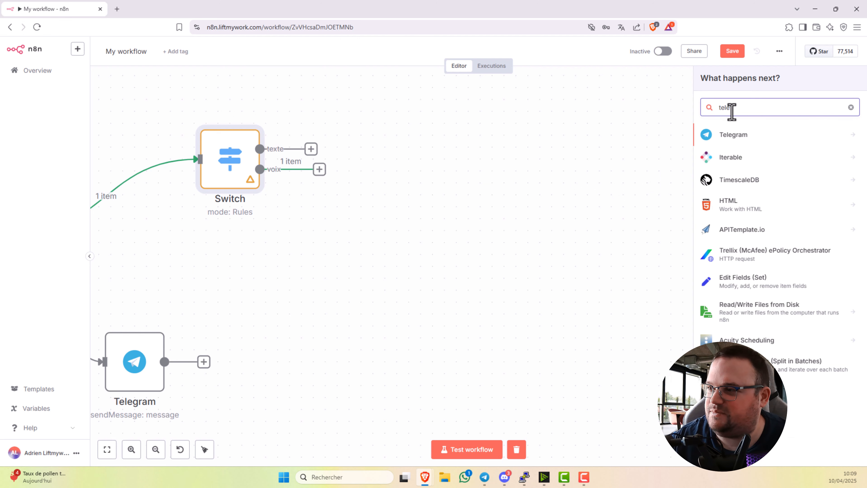
pyautogui.click(734, 134)
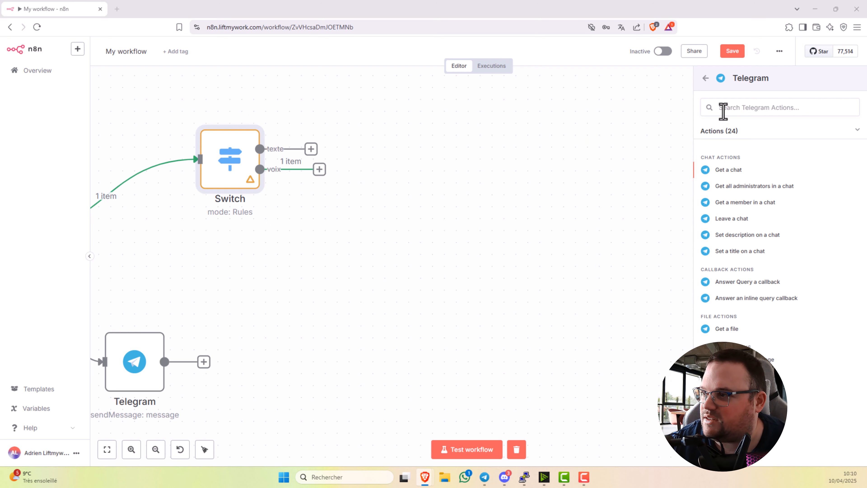
pyautogui.click(722, 112)
pyautogui.write('get')
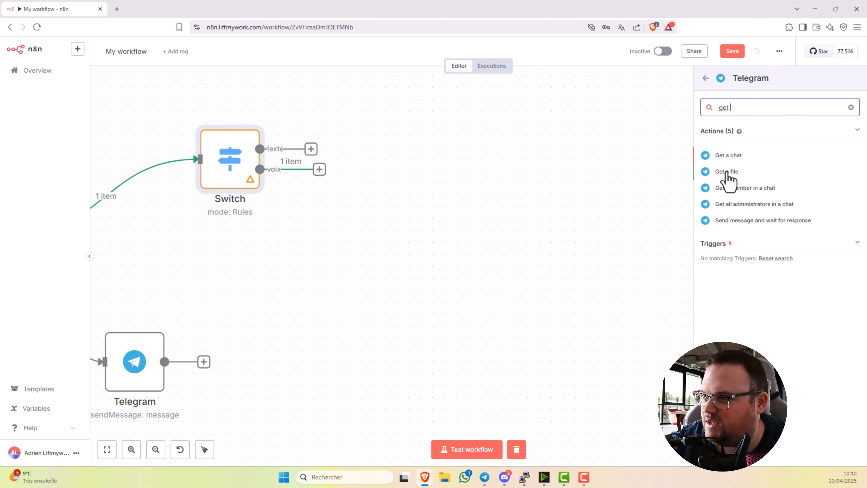
pyautogui.click(726, 173)
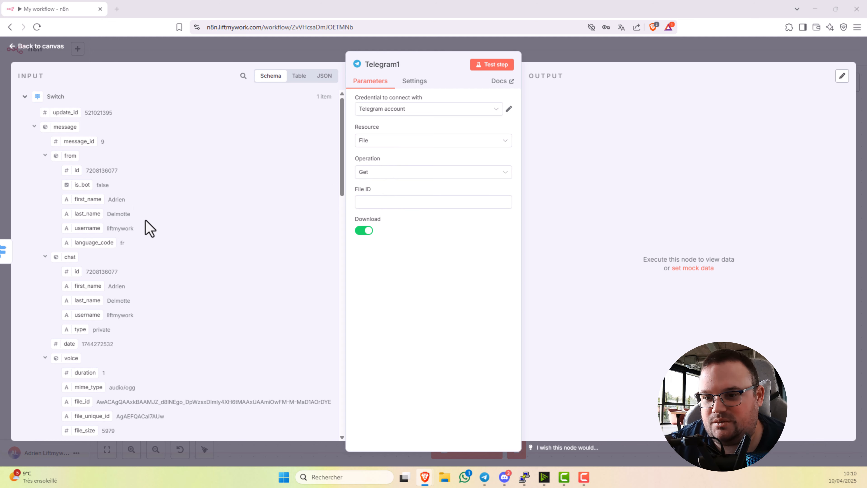
# - Set the Telegram get-file node's File ID to {{ $json.message.voice.file_id }} and return to the canvas
pyautogui.scroll(-2, 108, 228)
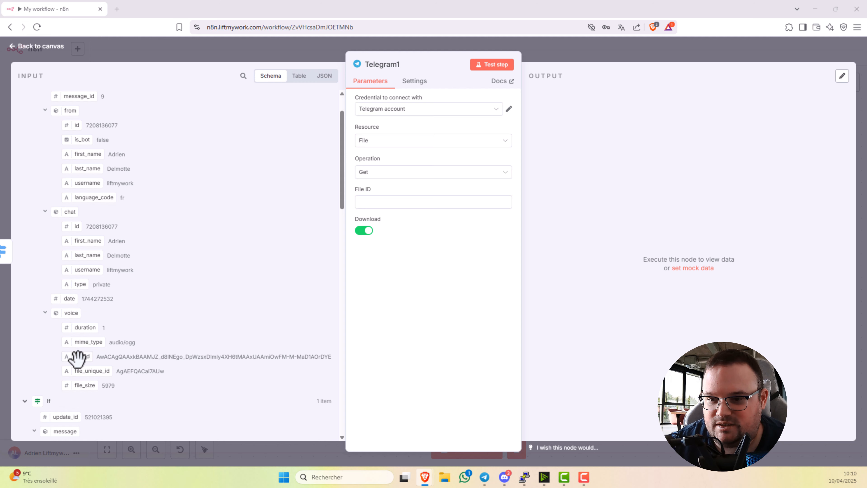
pyautogui.moveTo(78, 358); pyautogui.dragTo(393, 206)
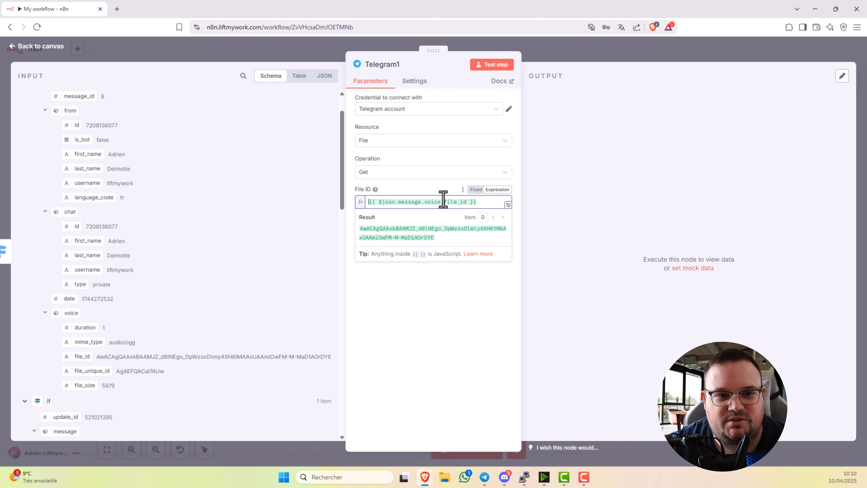
pyautogui.click(430, 315)
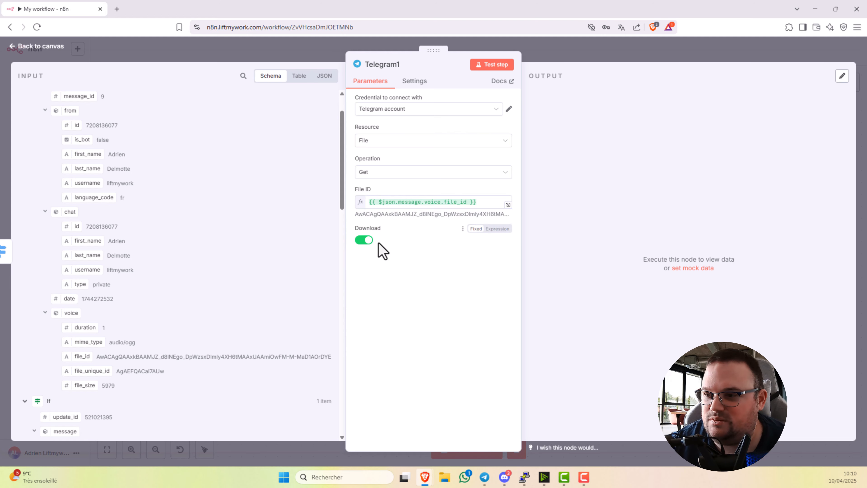
pyautogui.click(561, 52)
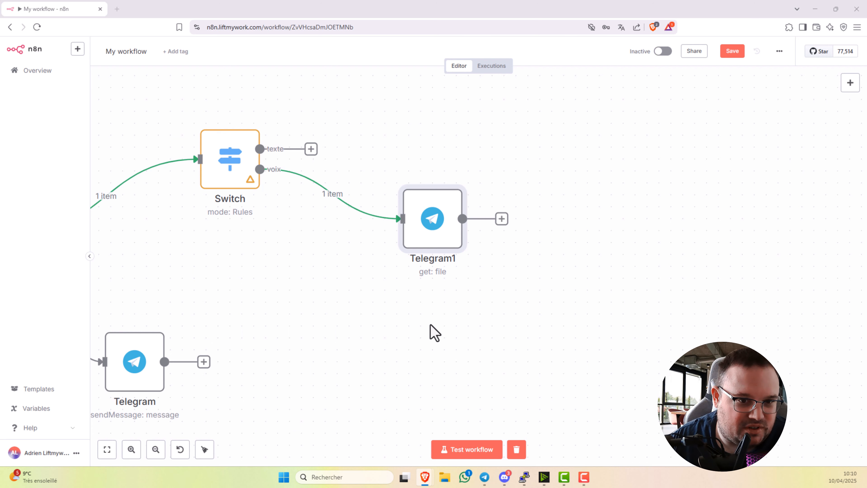
# - Add an HTTP Request node after the Telegram get-file node
pyautogui.click(530, 306)
pyautogui.moveTo(519, 290); pyautogui.dragTo(478, 306)
pyautogui.moveTo(517, 303); pyautogui.dragTo(419, 277)
pyautogui.scroll(-5, 459, 317)
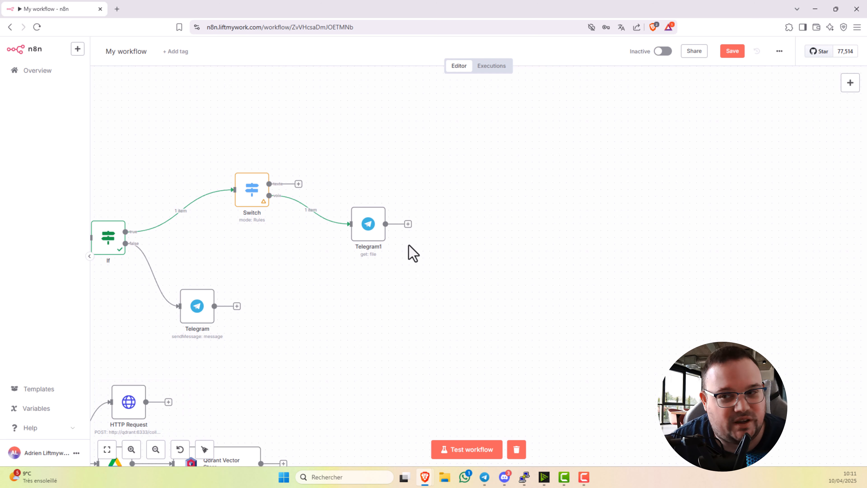
pyautogui.click(408, 224)
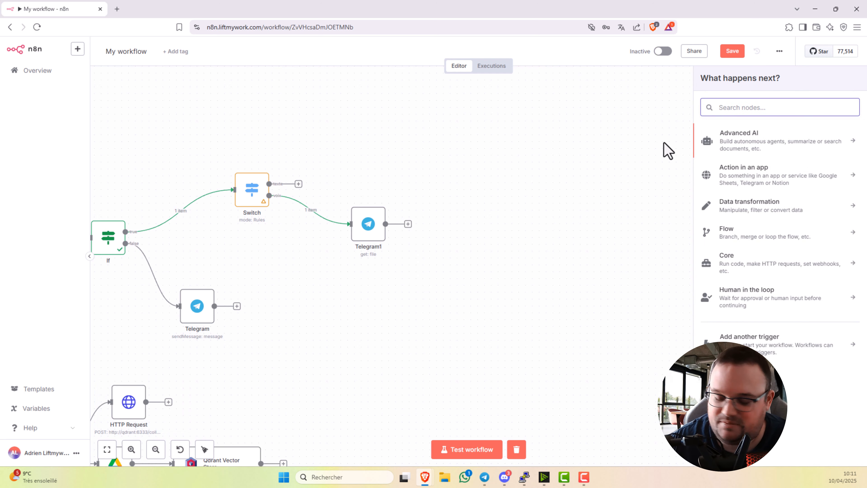
pyautogui.write('http')
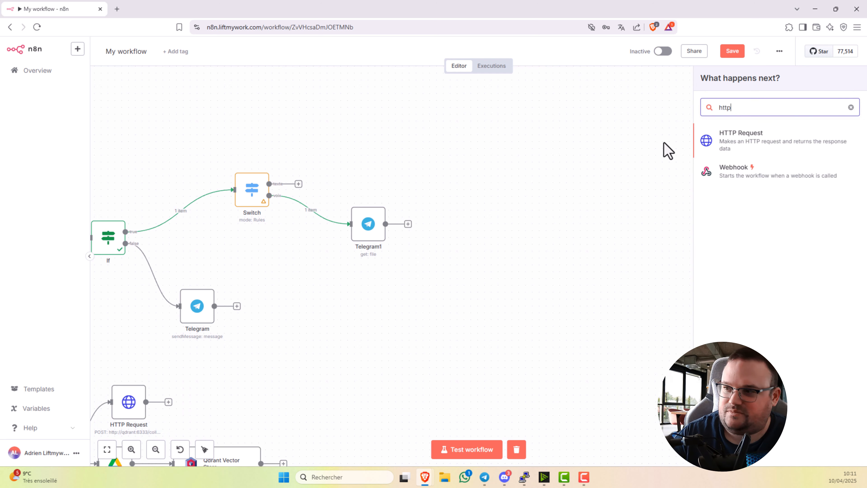
pyautogui.click(745, 153)
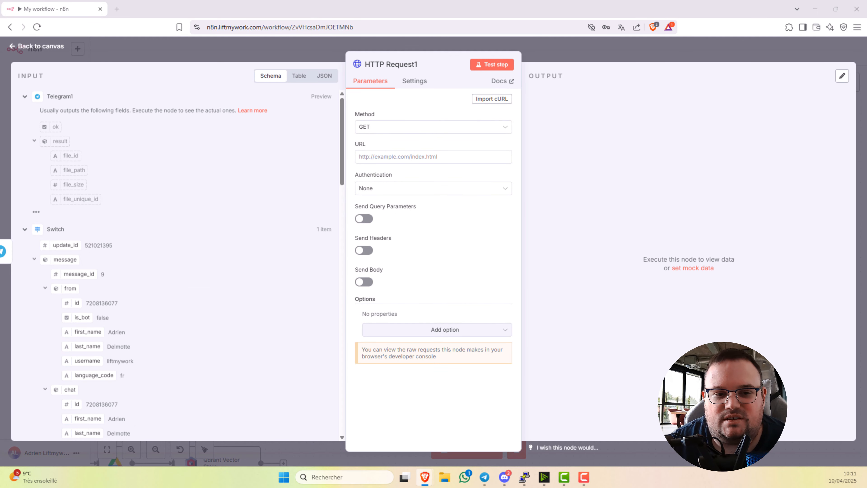
pyautogui.click(412, 130)
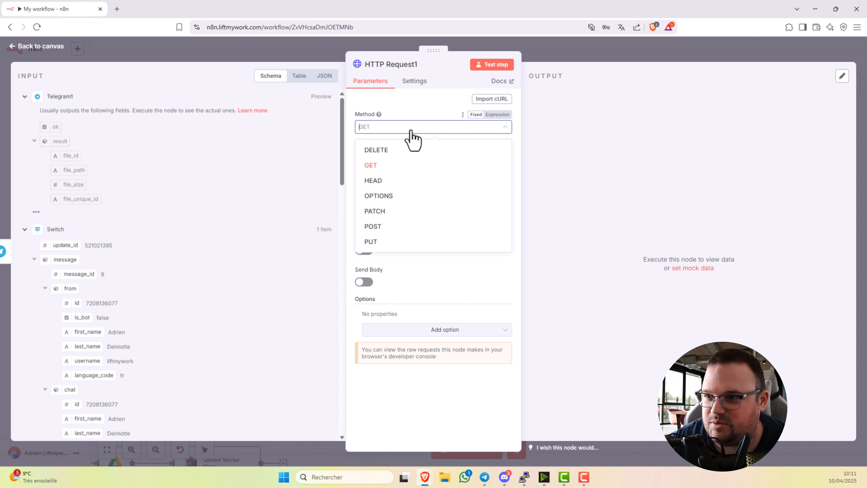
pyautogui.click(387, 229)
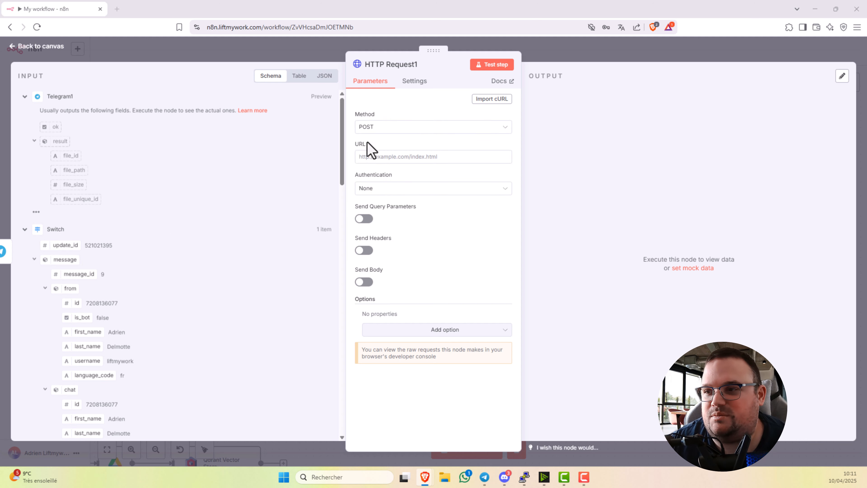
pyautogui.click(379, 157)
pyautogui.write('http://whisper:9000/asr')
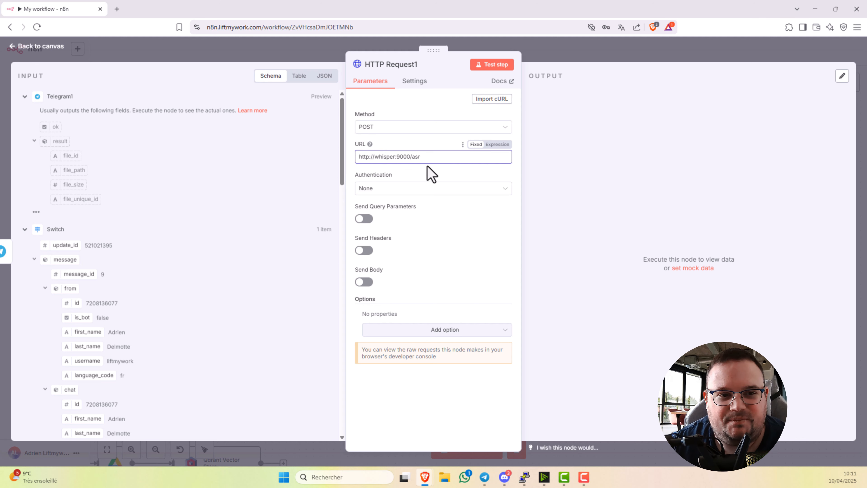
pyautogui.click(357, 180)
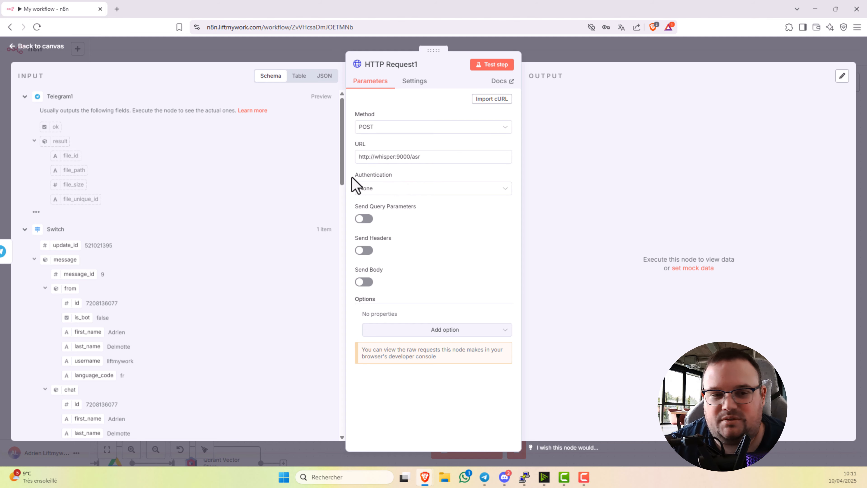
# - Enable sending a body in the HTTP request as Form-Data, with an n8n Binary File parameter
pyautogui.click(364, 283)
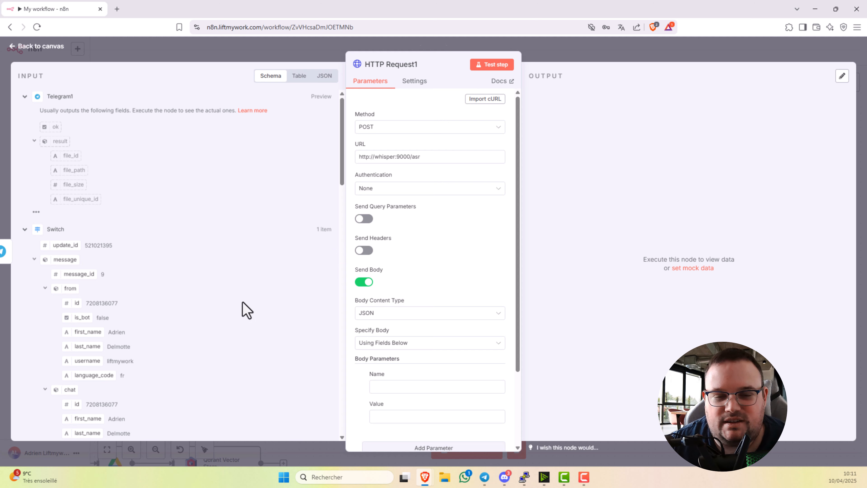
pyautogui.click(385, 314)
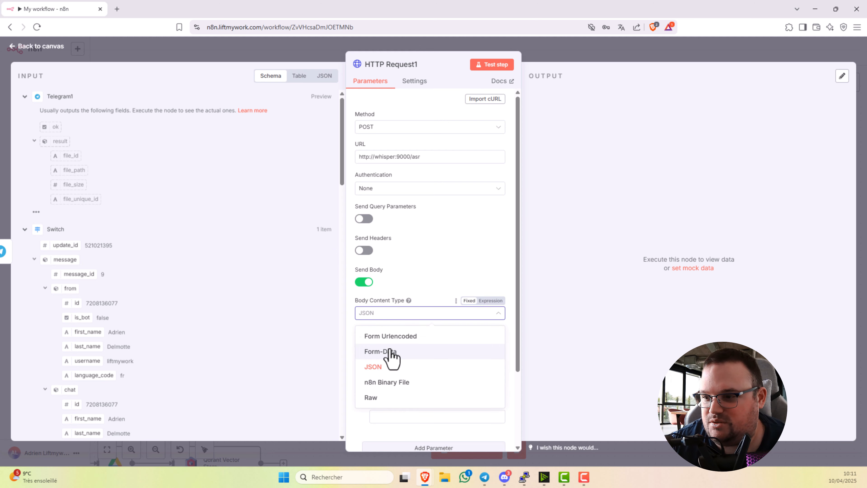
pyautogui.click(403, 351)
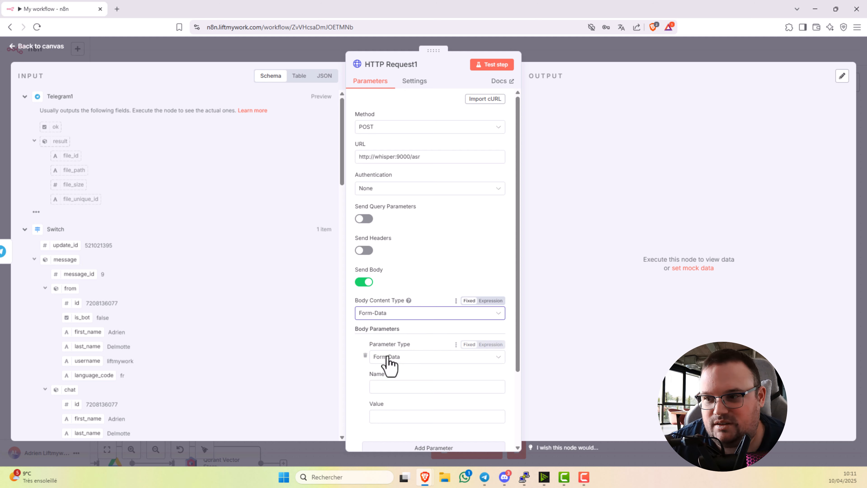
pyautogui.click(408, 358)
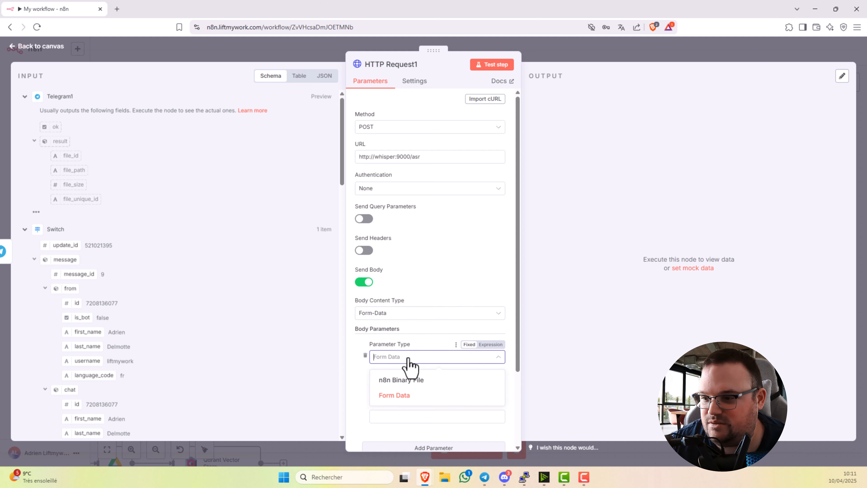
pyautogui.click(391, 380)
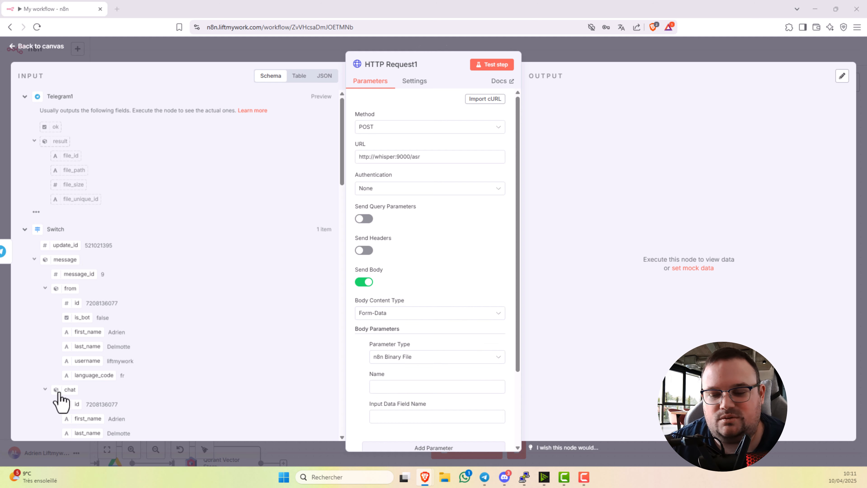
# - Name the binary body parameter "audio_file" with input data field name "data", and return to the canvas
pyautogui.click(404, 386)
pyautogui.write('audio_file')
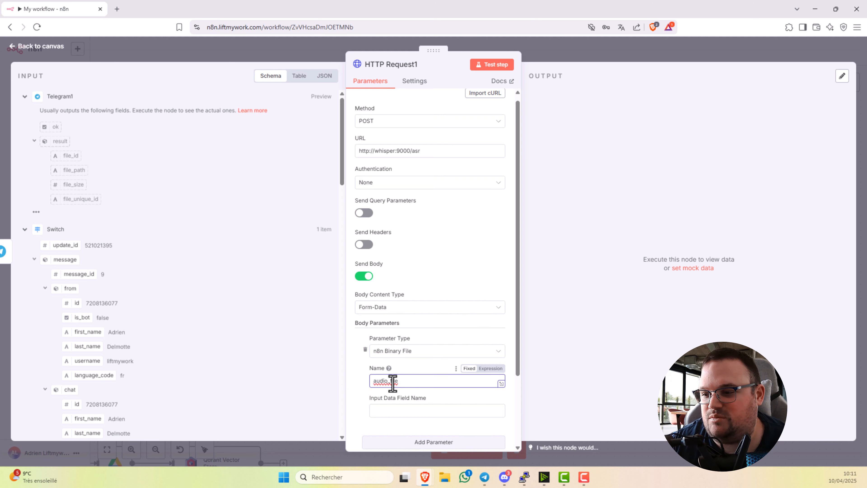
pyautogui.scroll(-1, 392, 383)
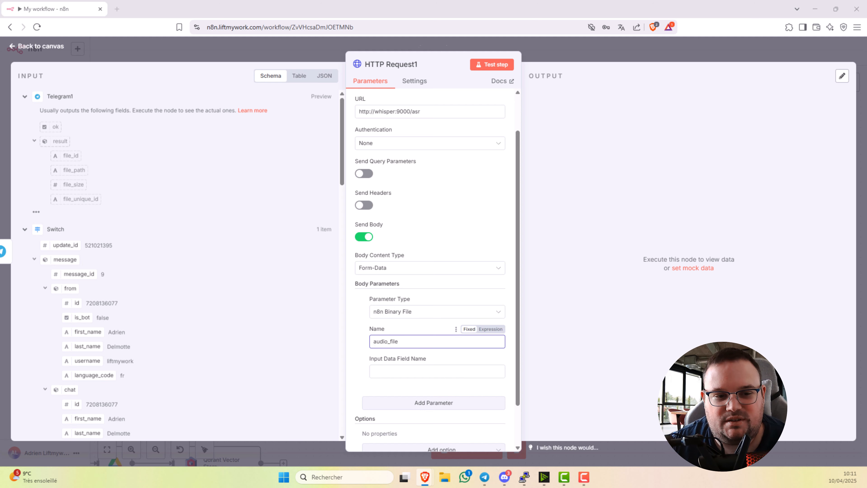
pyautogui.click(391, 373)
pyautogui.write('data')
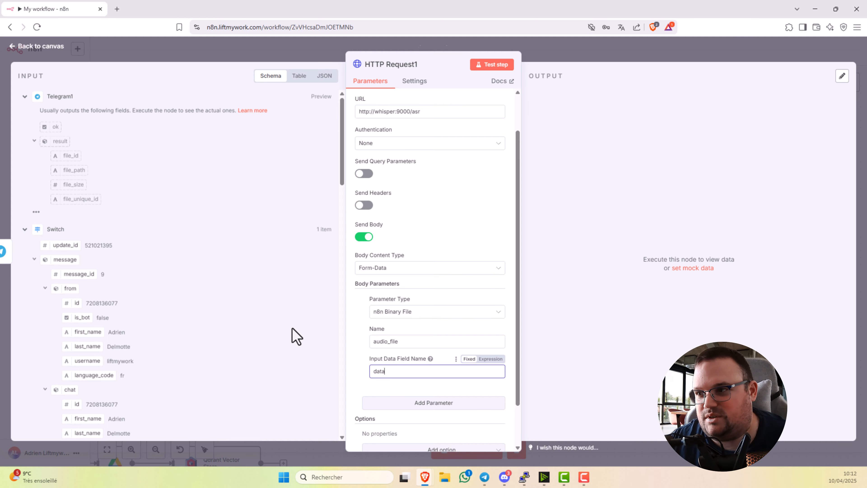
pyautogui.click(570, 52)
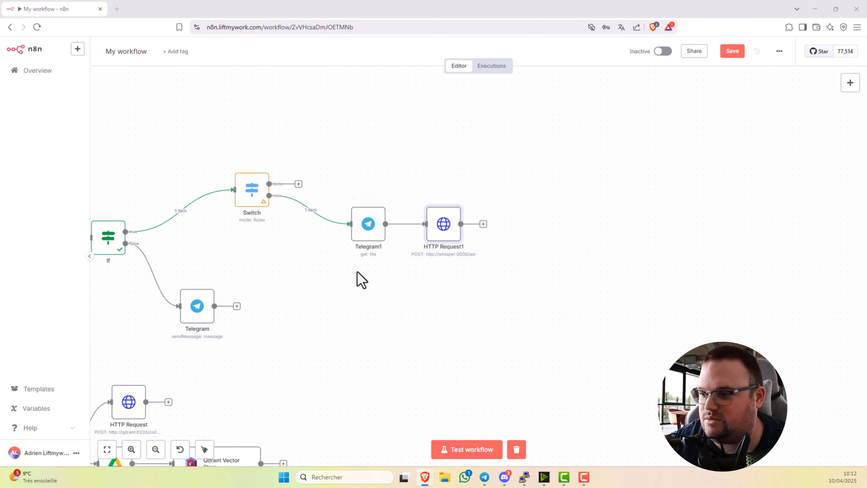
# - Test the workflow with a voice message to the LIFTMYWORK bot in Telegram, and examine the Whisper HTTP request's output in n8n
pyautogui.click(468, 450)
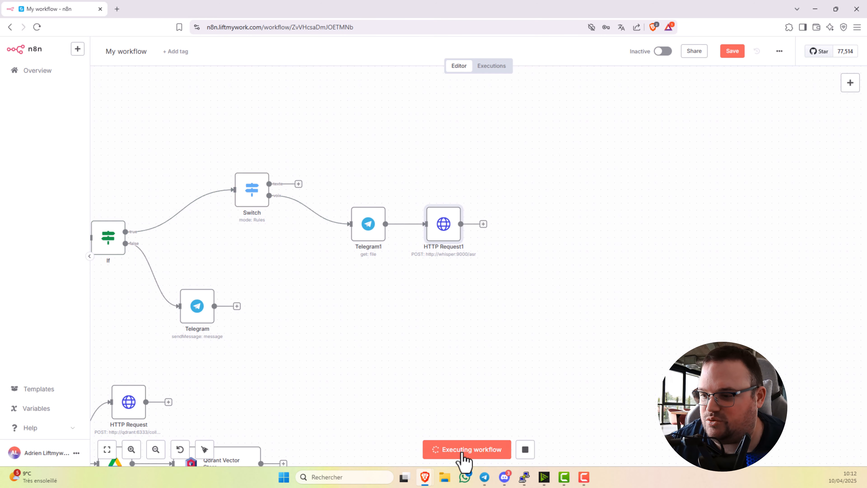
pyautogui.click(485, 477)
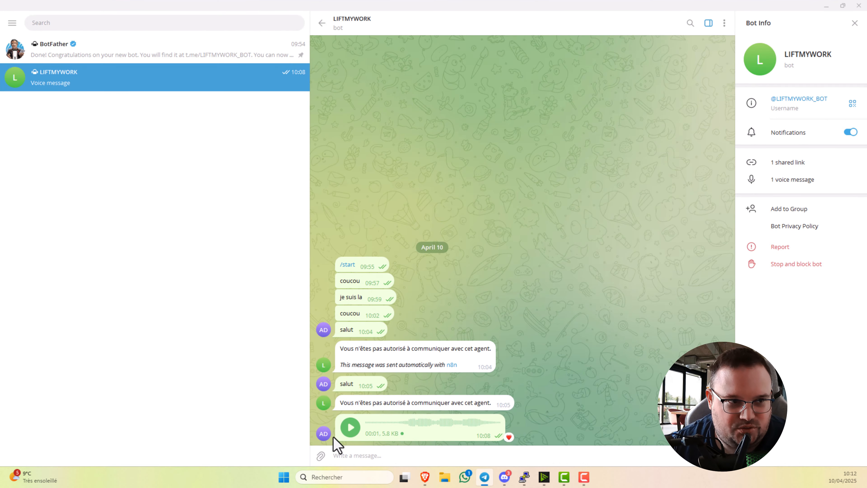
pyautogui.click(727, 456)
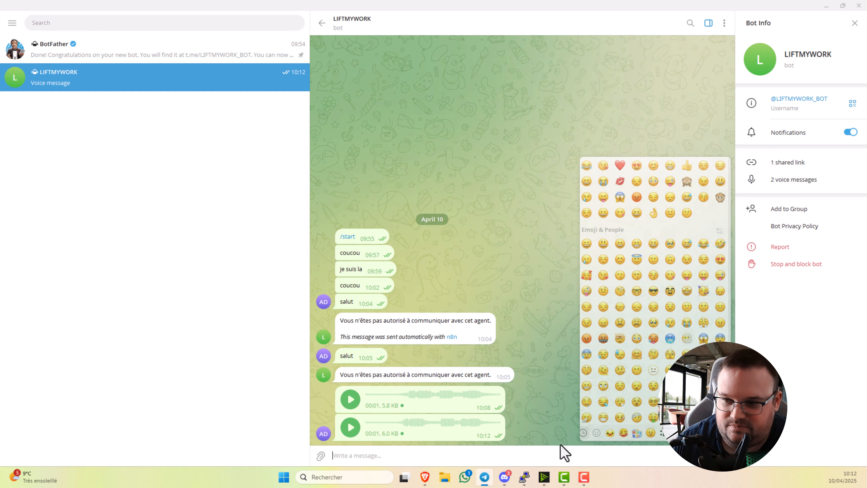
pyautogui.click(826, 6)
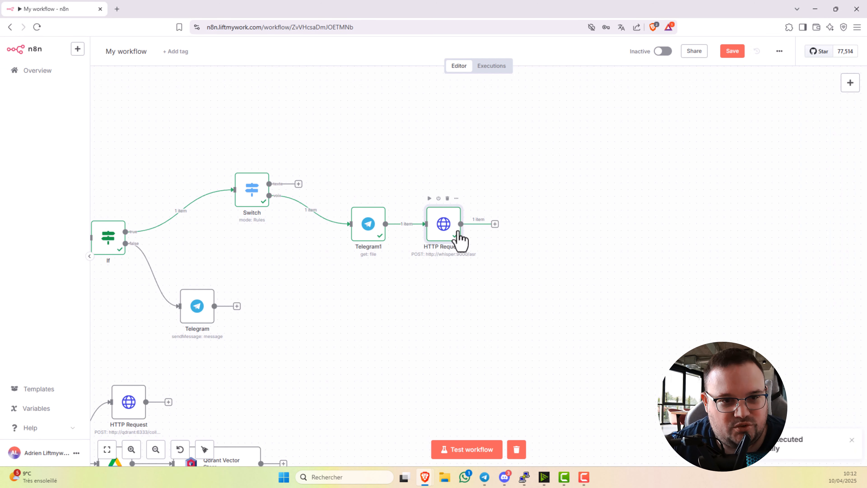
pyautogui.doubleClick(443, 231)
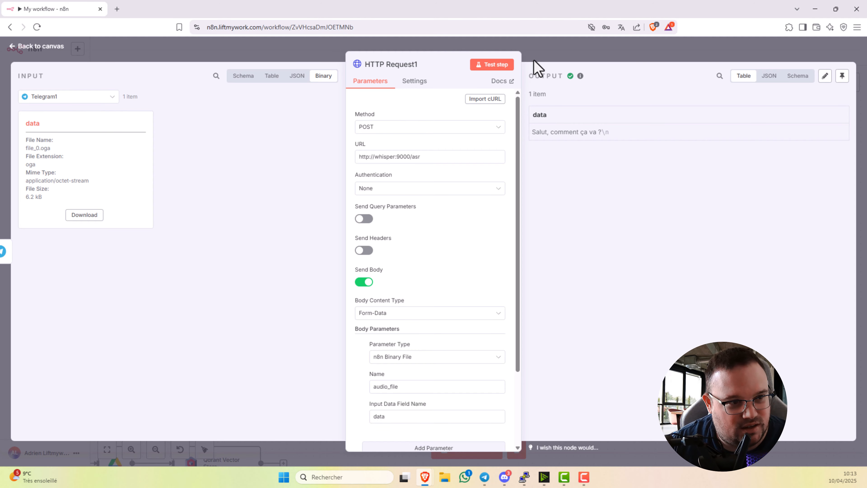
pyautogui.click(533, 48)
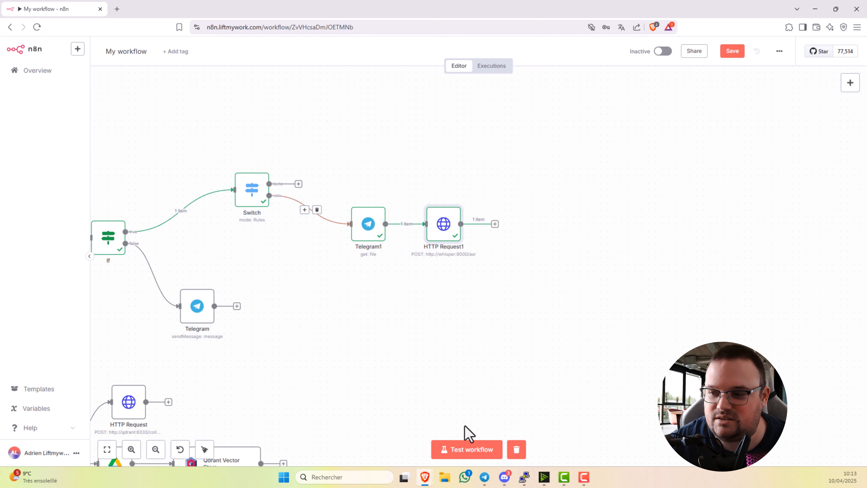
# - Test the workflow by sending the text "coucou" to the LIFTMYWORK bot in Telegram, and return to n8n
pyautogui.click(460, 449)
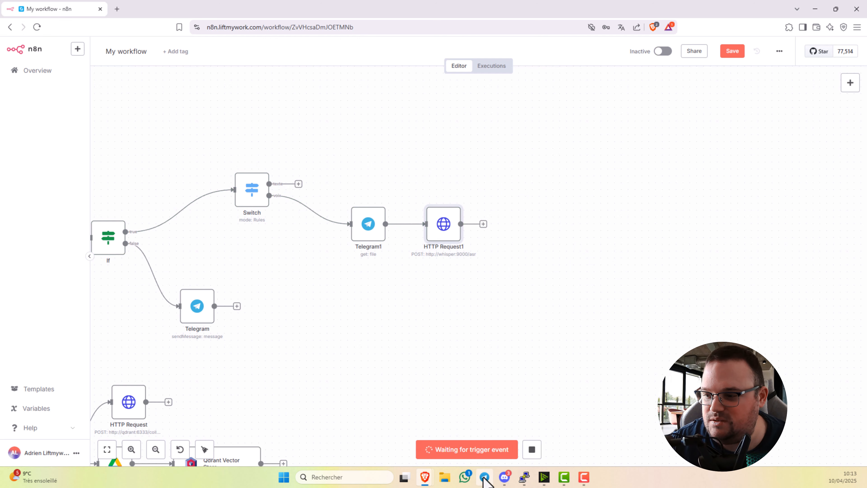
pyautogui.click(484, 477)
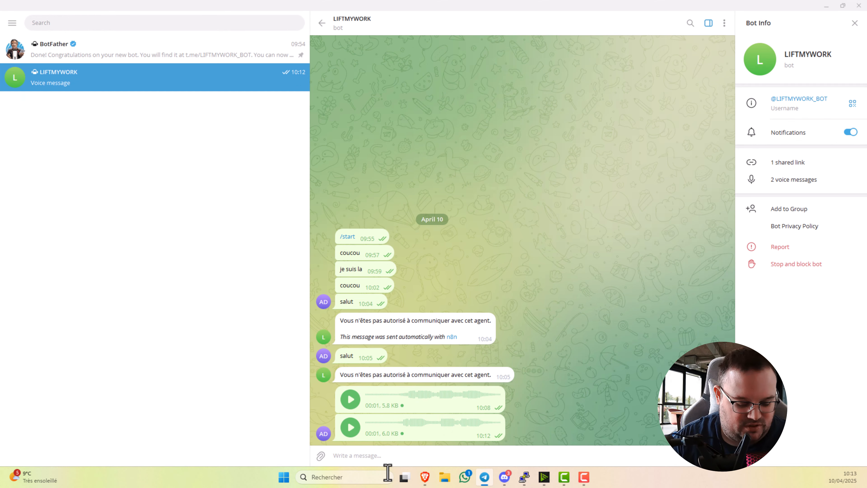
pyautogui.write('coucou')
pyautogui.press('Return')
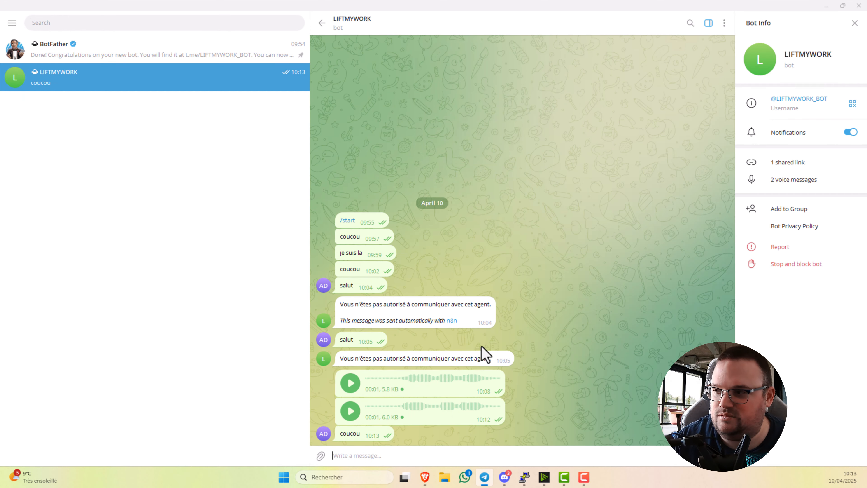
pyautogui.click(827, 6)
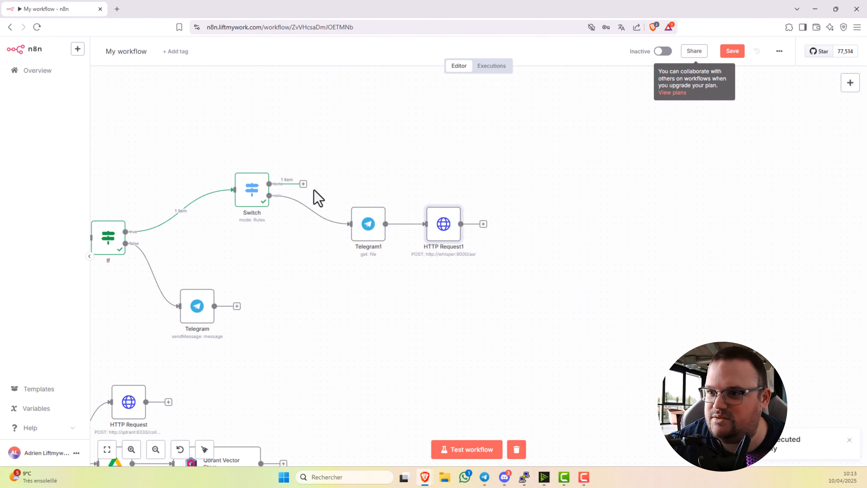
# - Examine the message text in the Switch node's "texte" output and return to the canvas
pyautogui.doubleClick(262, 189)
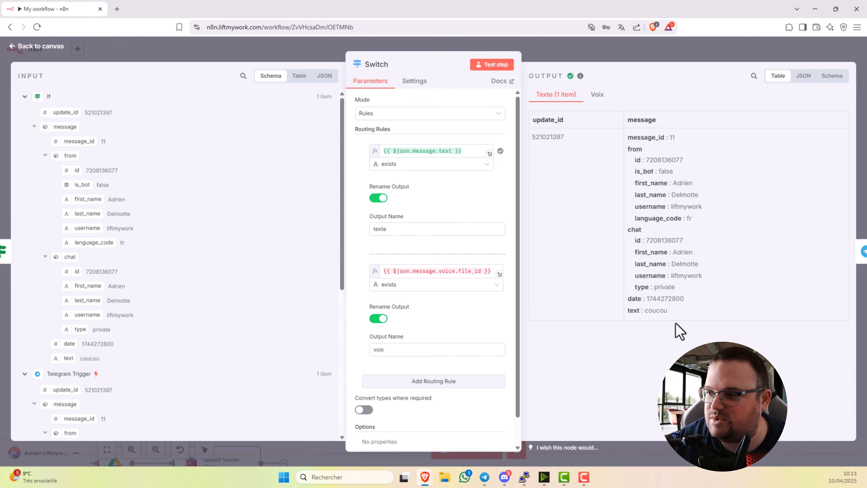
pyautogui.moveTo(667, 311); pyautogui.dragTo(635, 310)
pyautogui.click(635, 50)
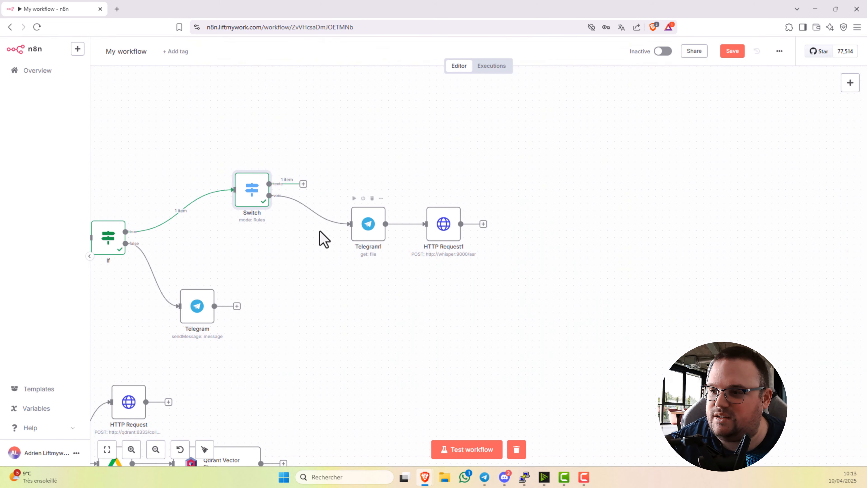